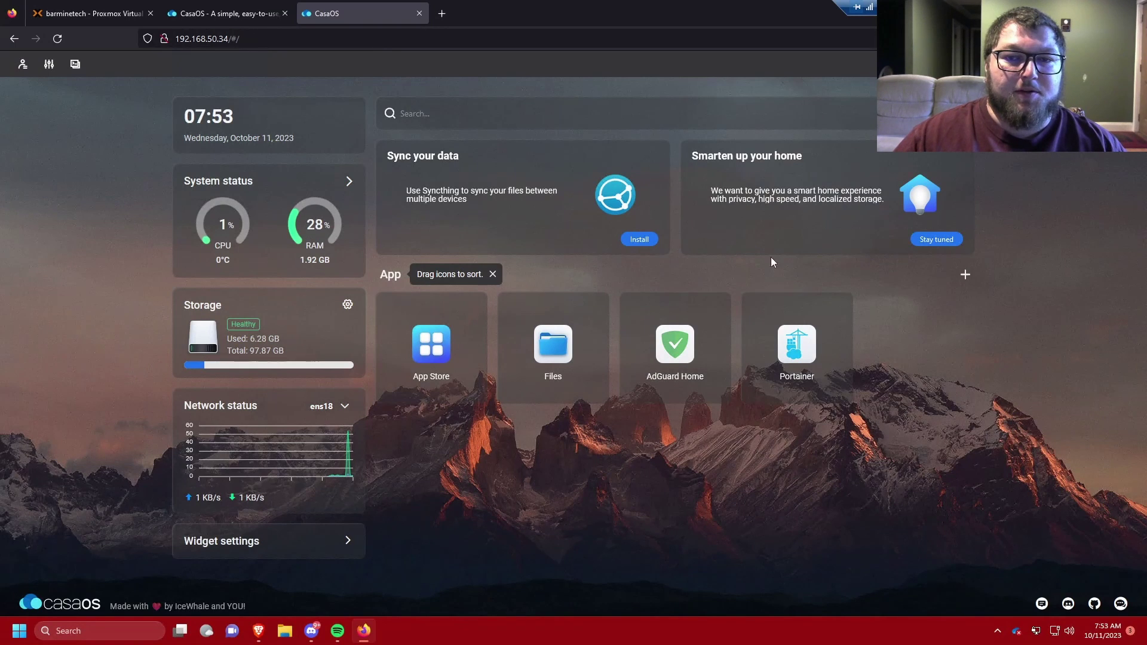
Step: Dismiss the 'Drag icons to sort.' tip and bring up the casaos.io website
left_click(492, 273)
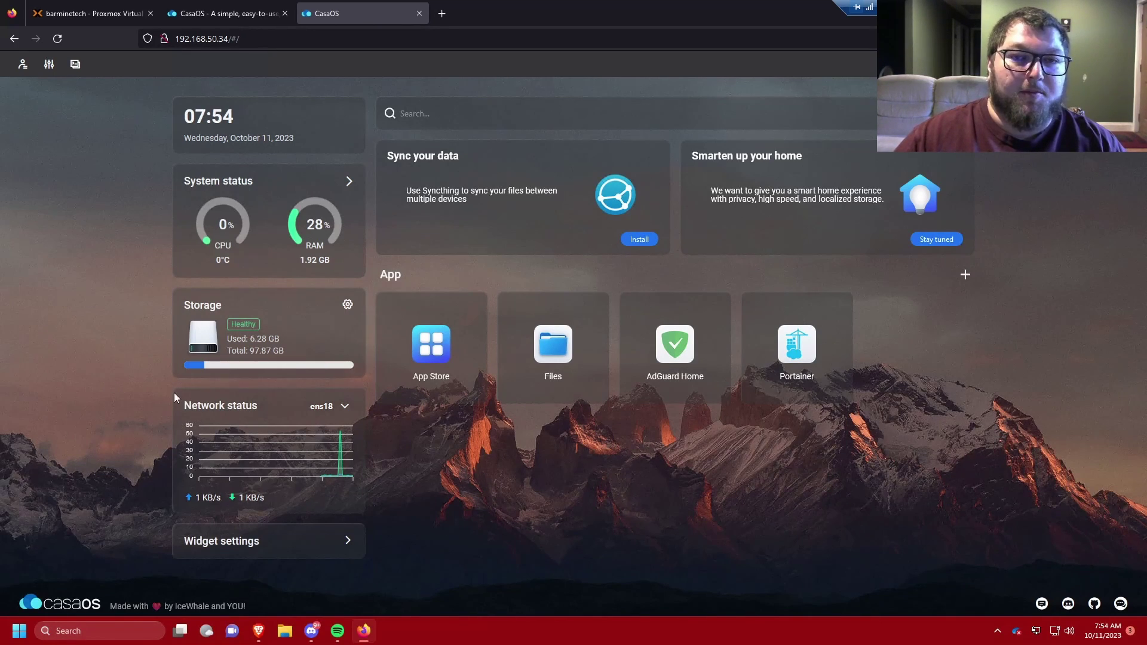
key("ctrl+shift+Tab")
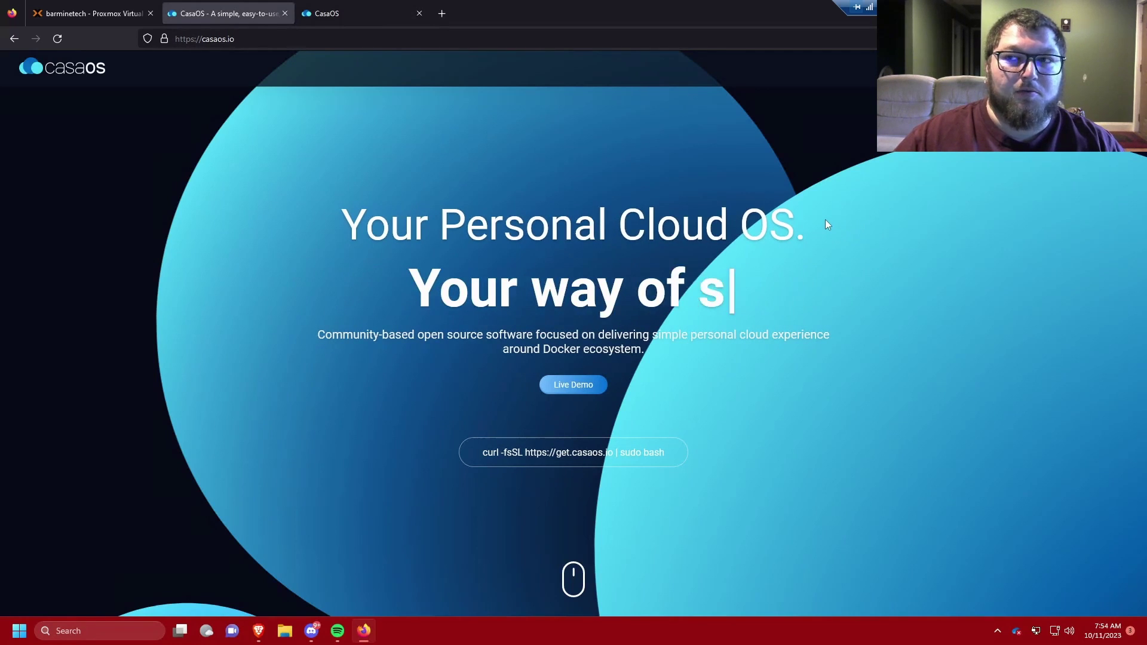
Step: Scroll the casaos.io homepage to the Apps section and open the CasaOS GitHub repository
scroll(725, 309, "down", 2)
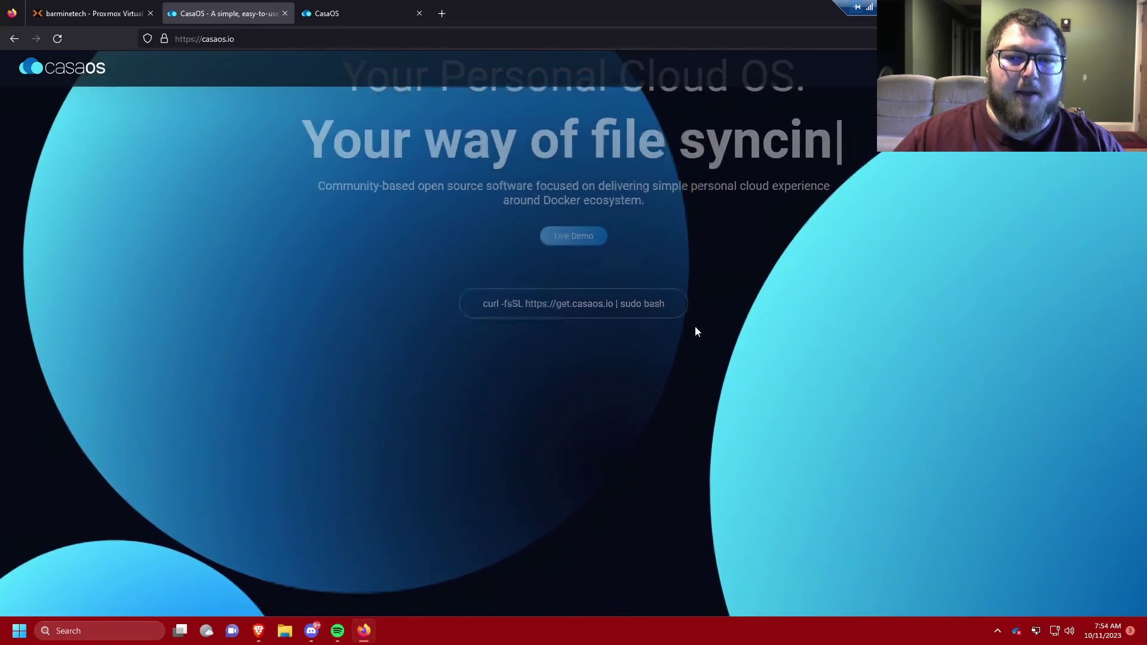
scroll(694, 325, "down", 2)
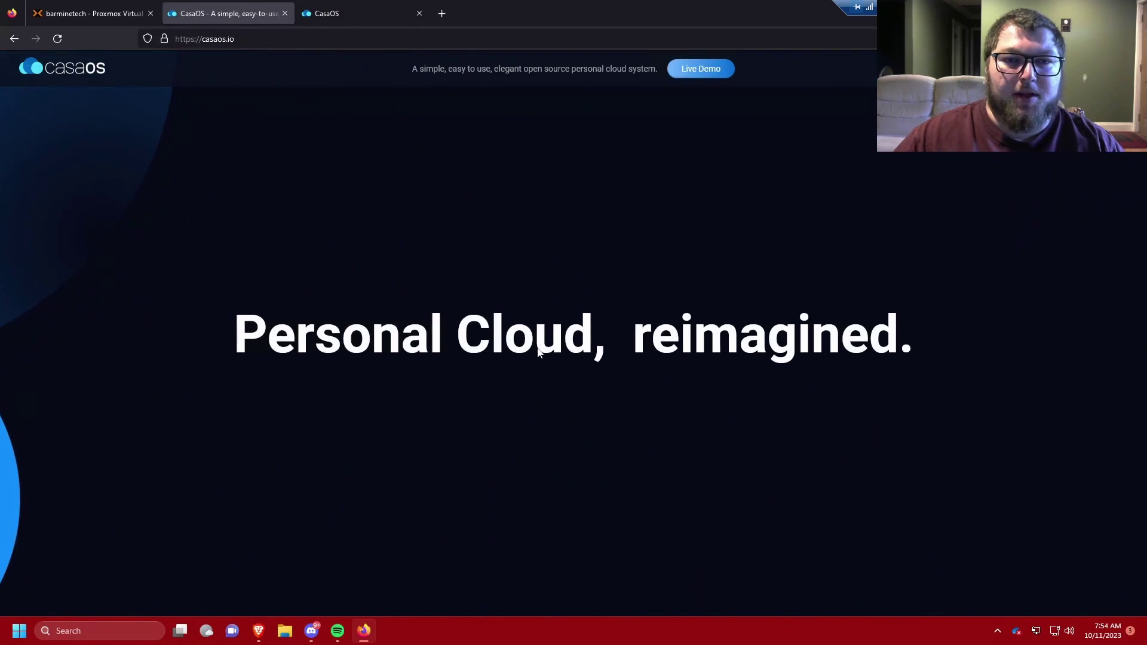
scroll(530, 340, "down", 2)
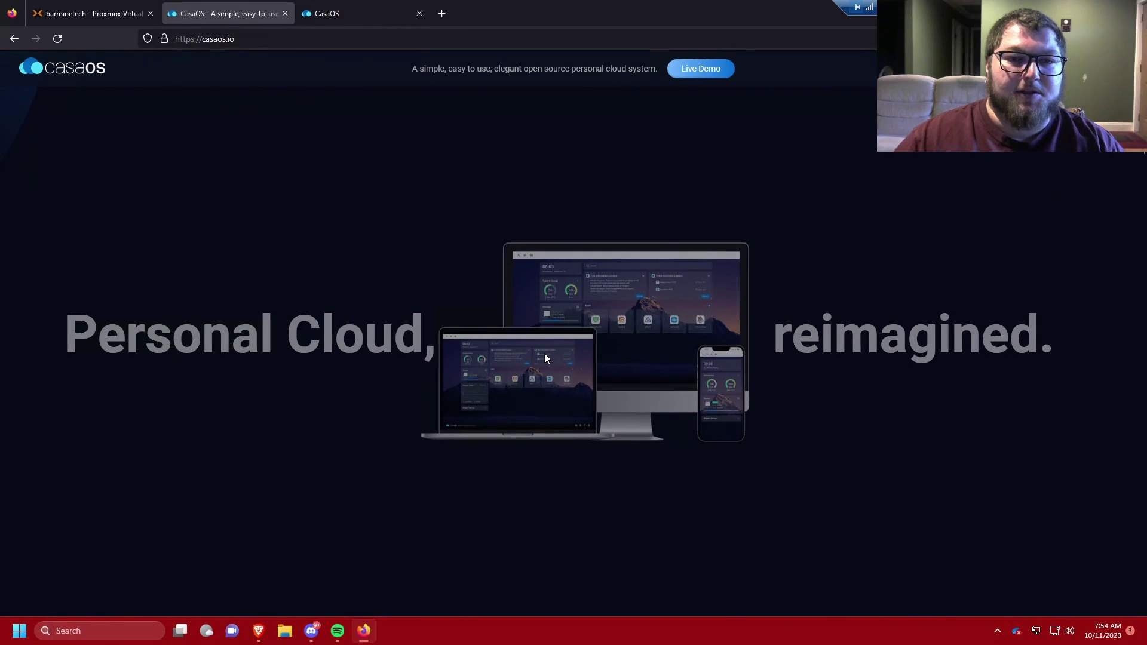
scroll(547, 337, "down", 2)
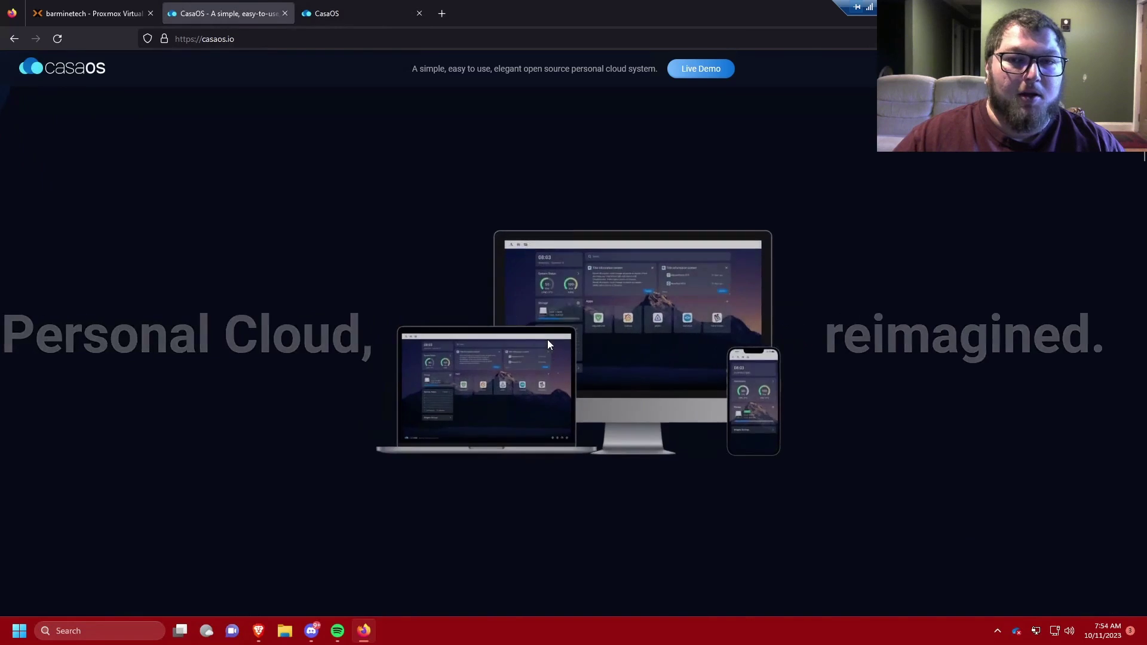
scroll(535, 338, "down", 1)
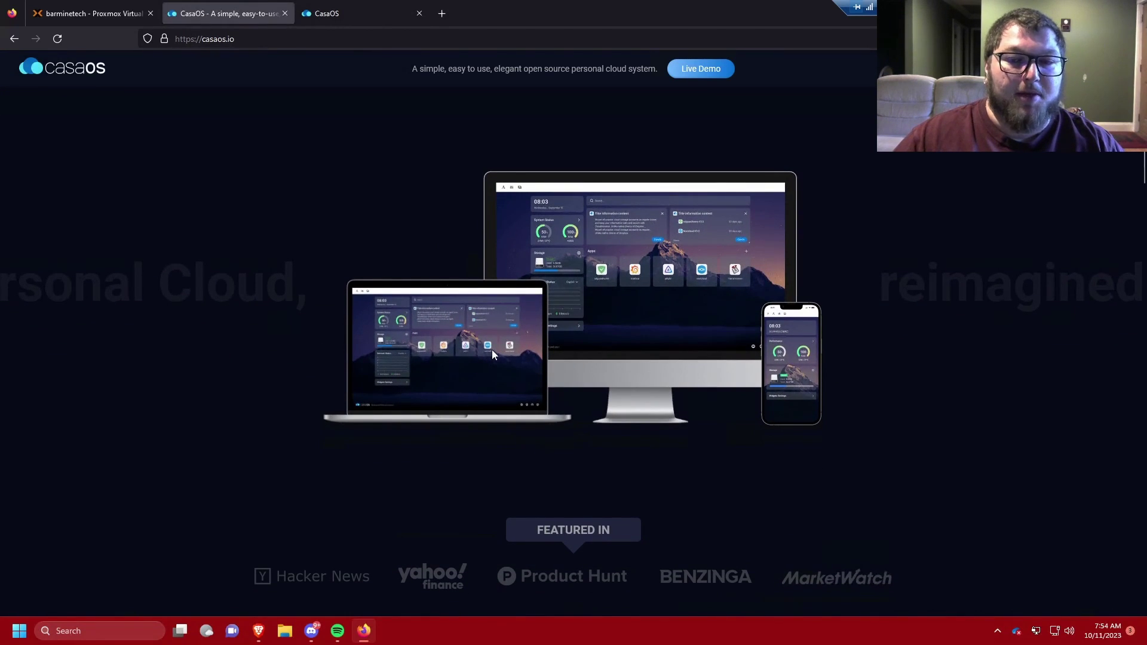
scroll(492, 350, "down", 6)
scroll(662, 391, "down", 1)
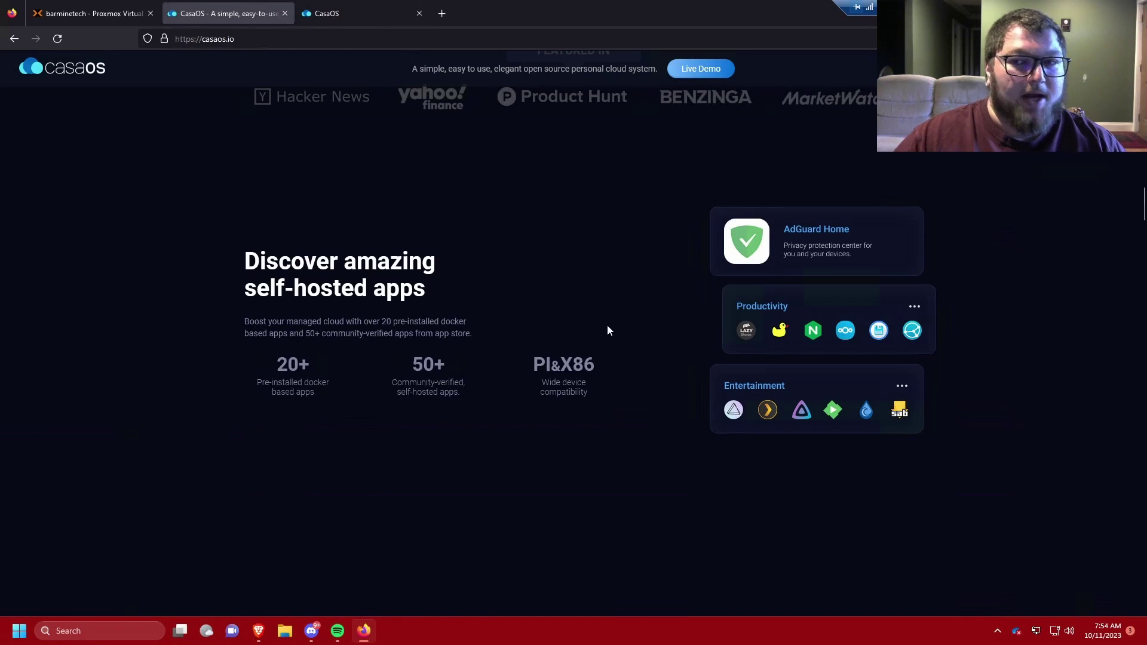
scroll(633, 346, "down", 5)
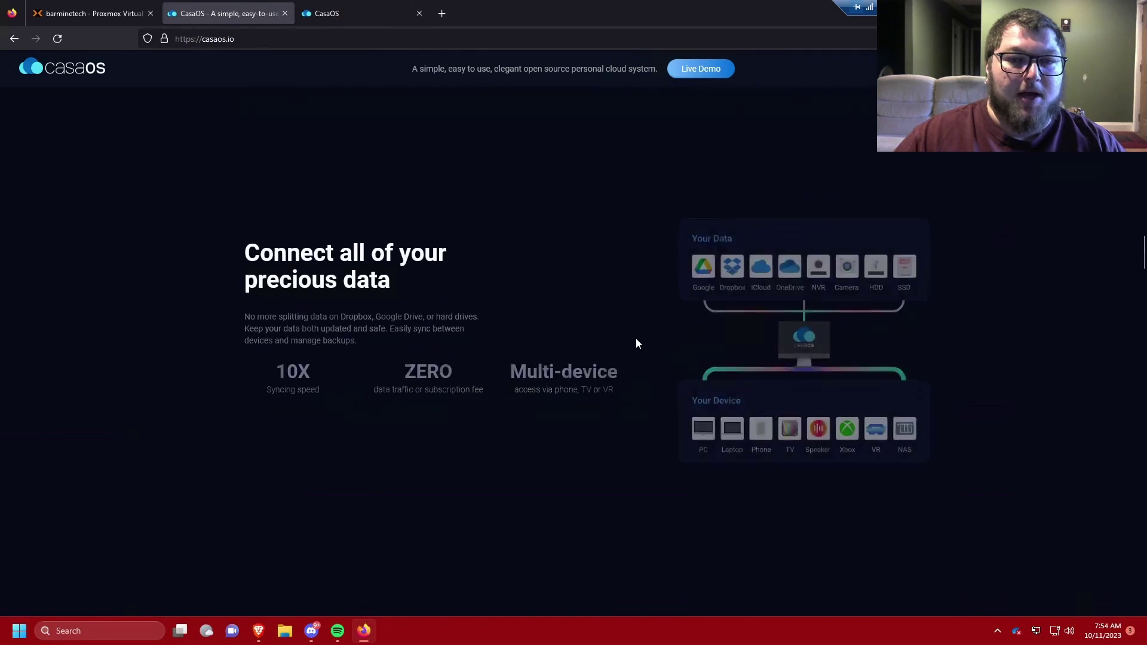
scroll(635, 340, "down", 1)
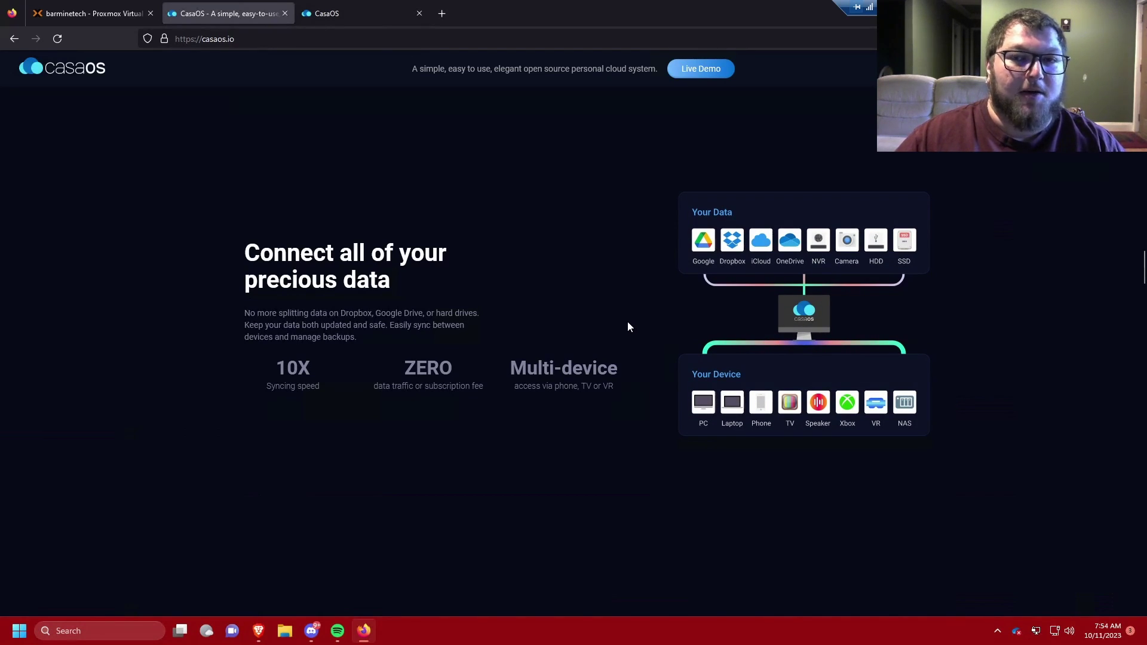
scroll(627, 327, "down", 3)
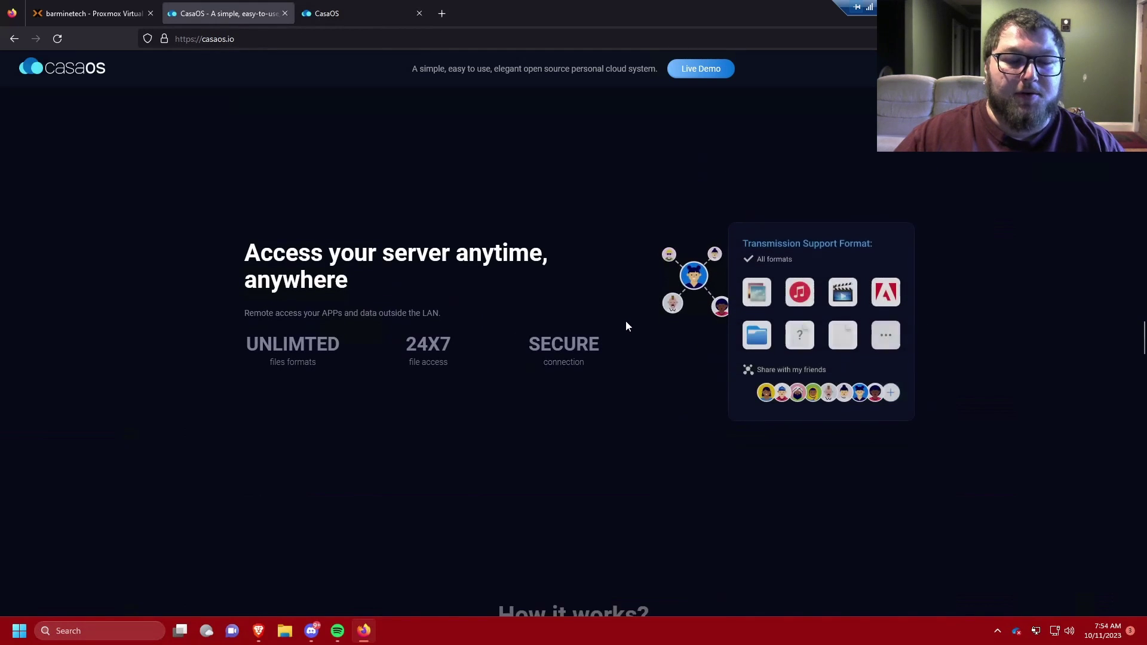
scroll(626, 326, "down", 2)
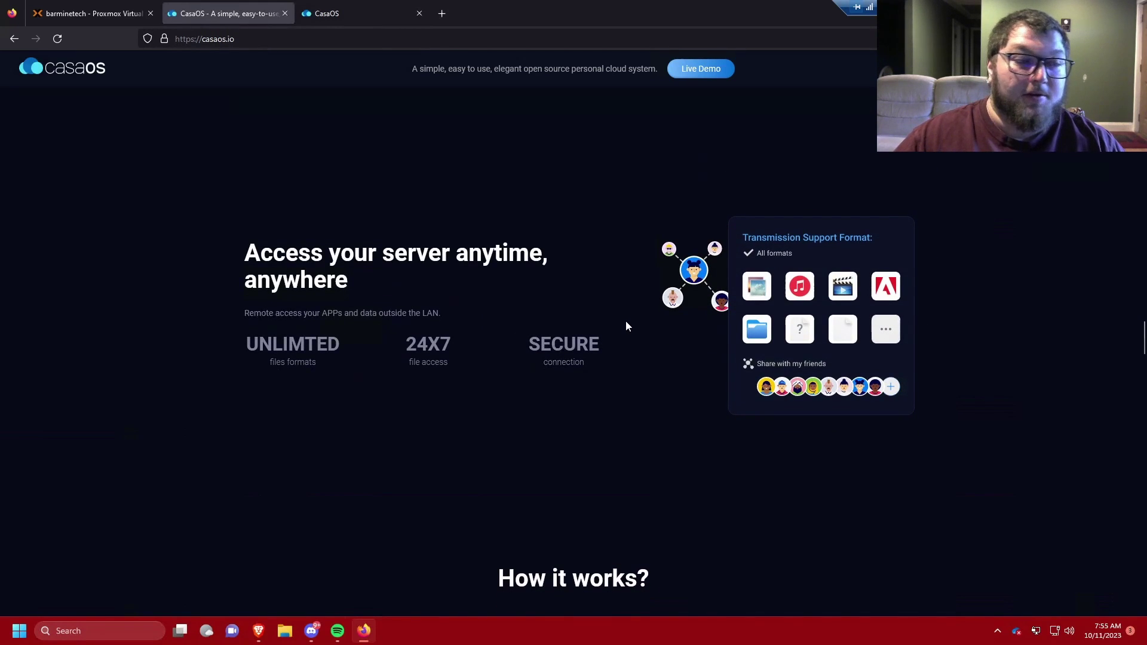
scroll(622, 326, "down", 5)
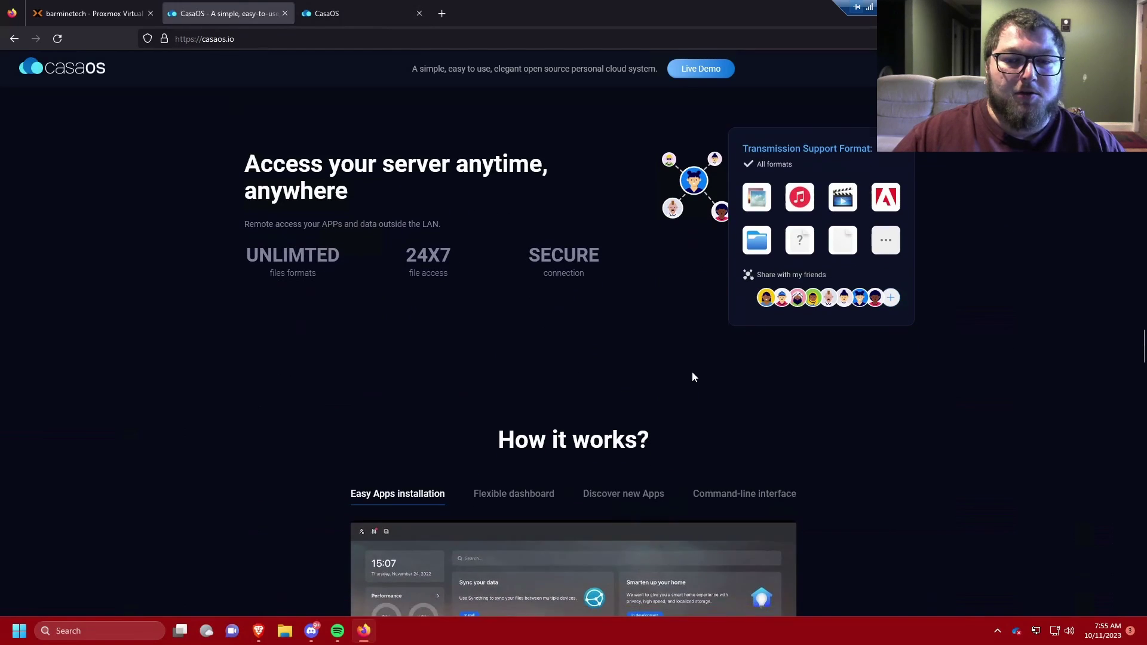
scroll(699, 373, "up", 5)
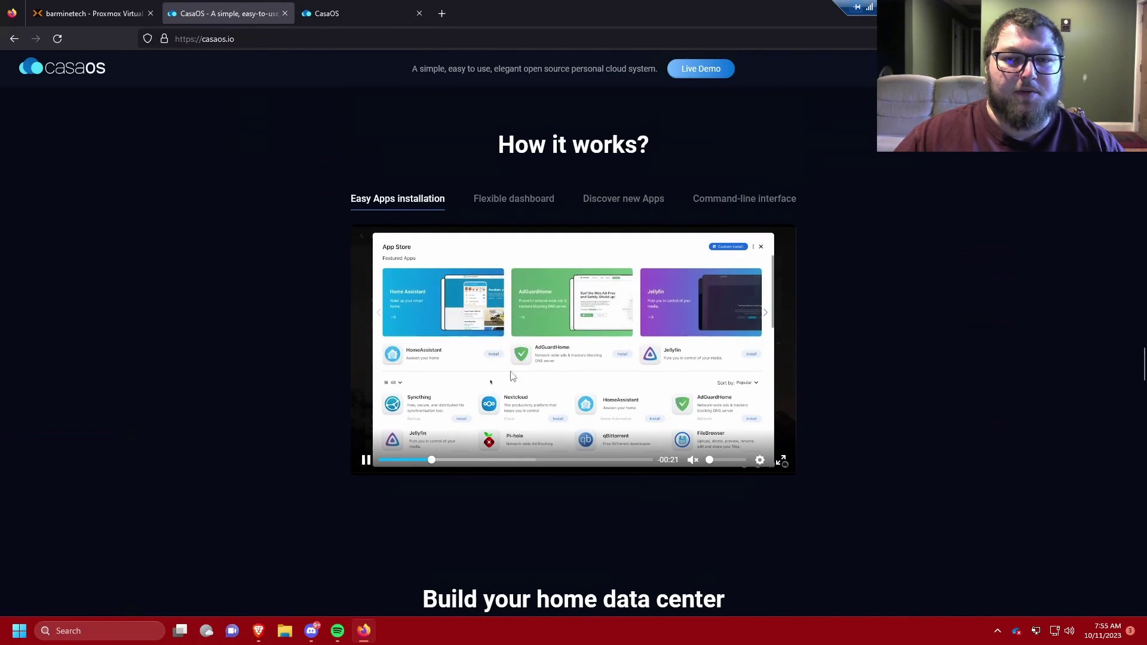
scroll(788, 425, "down", 6)
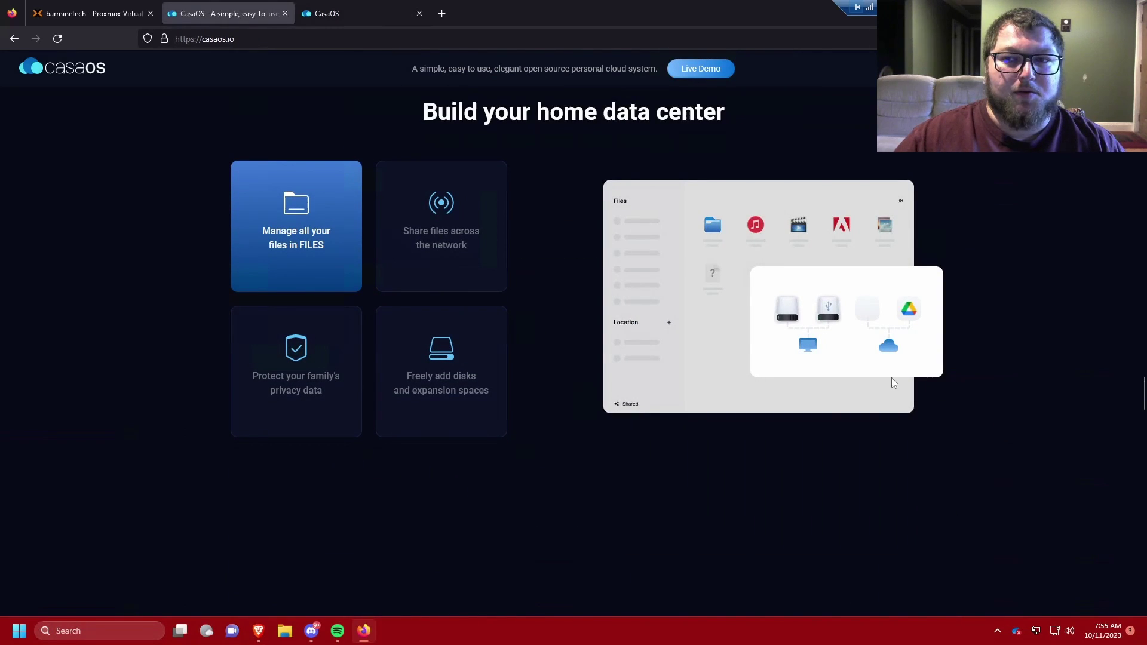
scroll(619, 345, "down", 10)
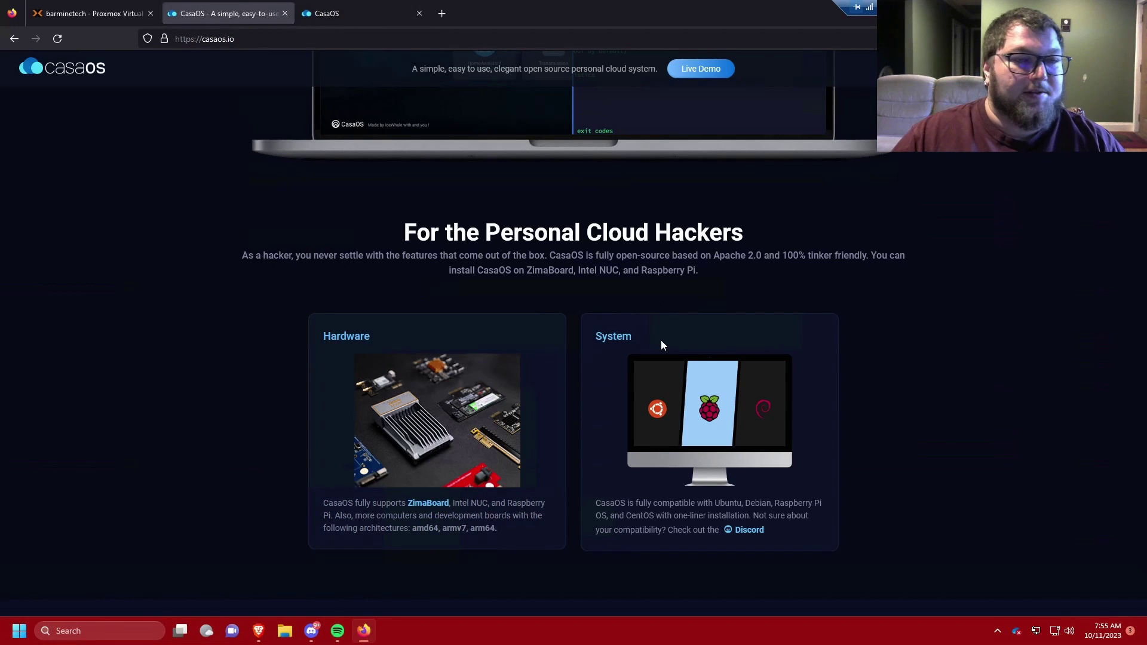
scroll(695, 305, "down", 3)
scroll(421, 233, "up", 2)
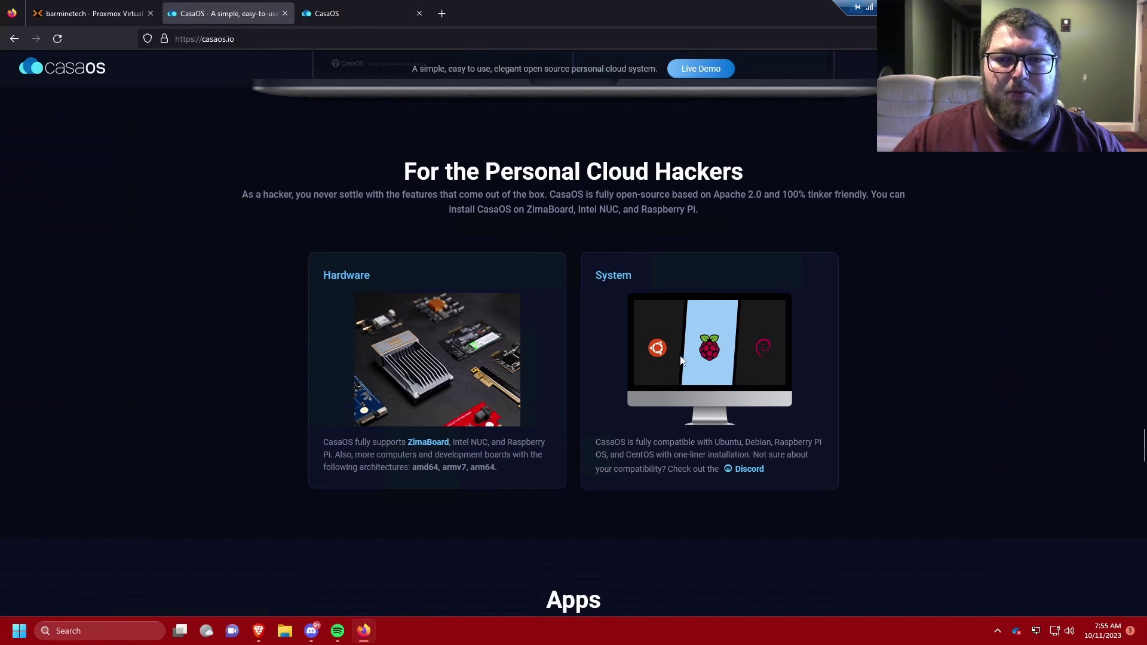
scroll(681, 360, "down", 4)
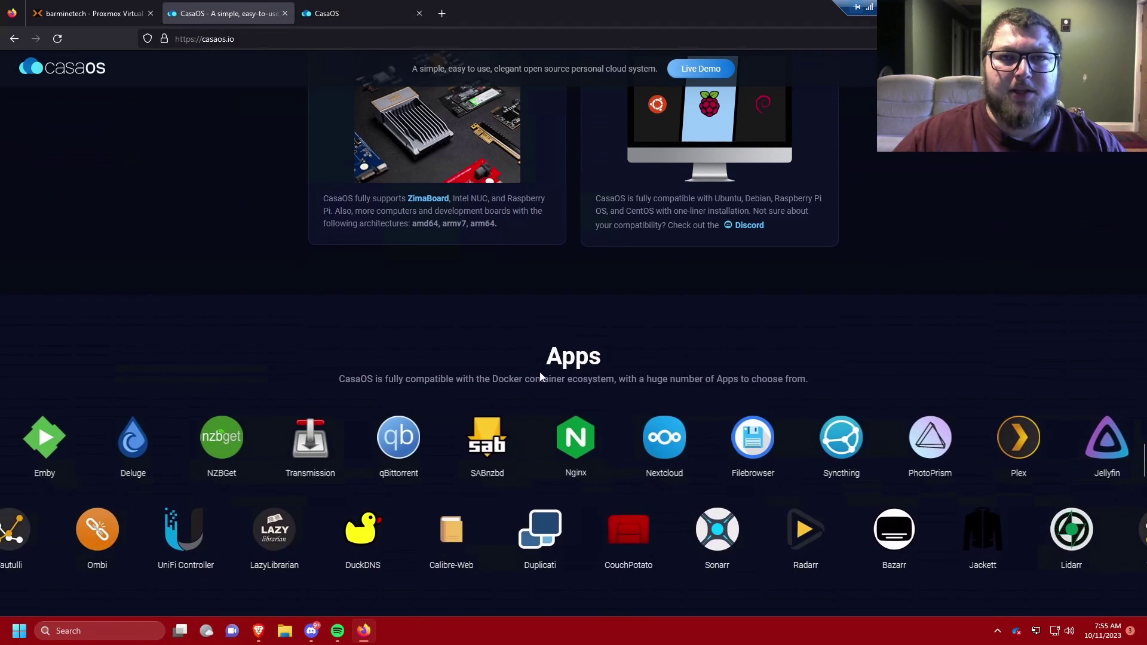
left_click(355, 68)
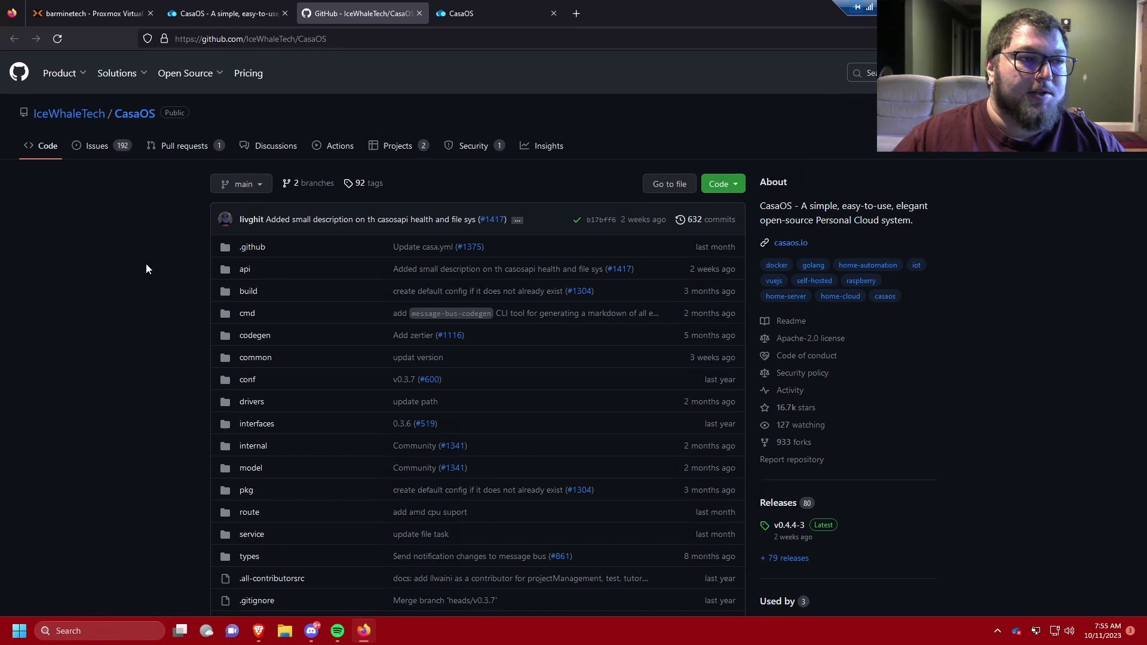
Step: Read the CasaOS README down through Quick Setup, Uninstall and Community
scroll(155, 315, "down", 15)
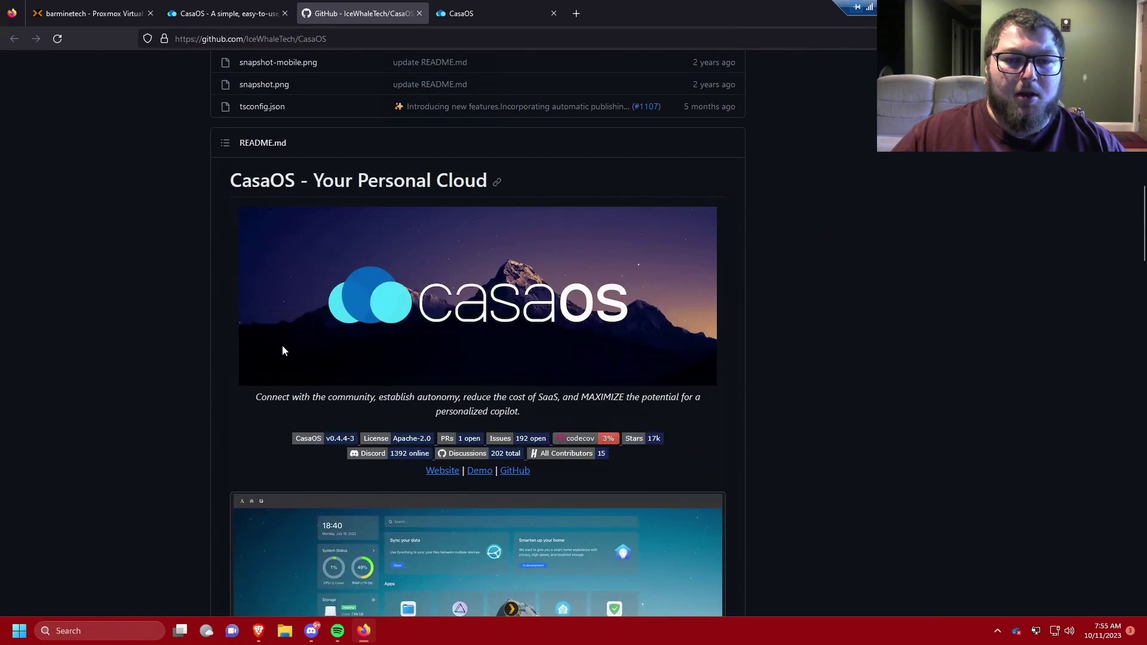
scroll(283, 351, "down", 20)
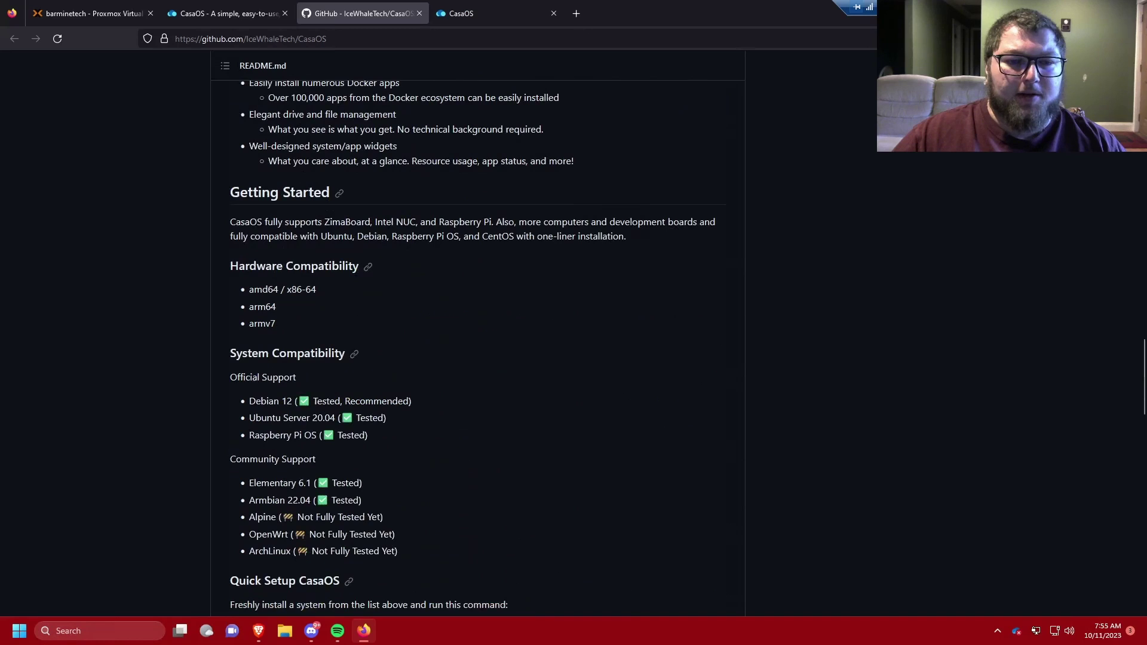
scroll(477, 341, "down", 5)
scroll(477, 341, "up", 2)
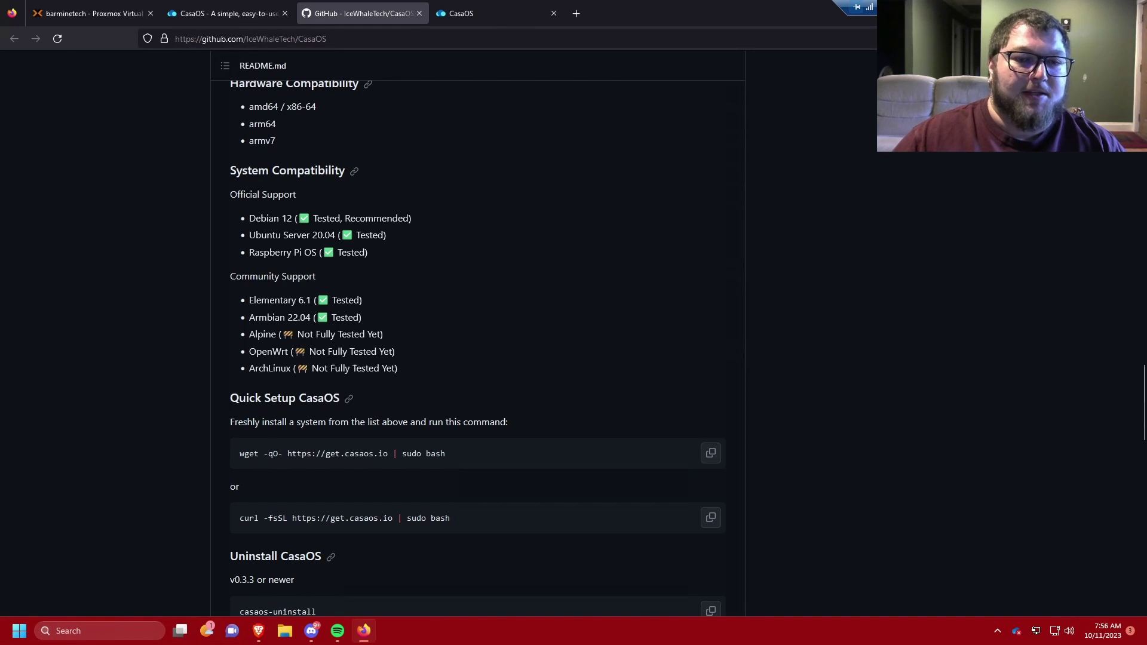
scroll(306, 332, "down", 2)
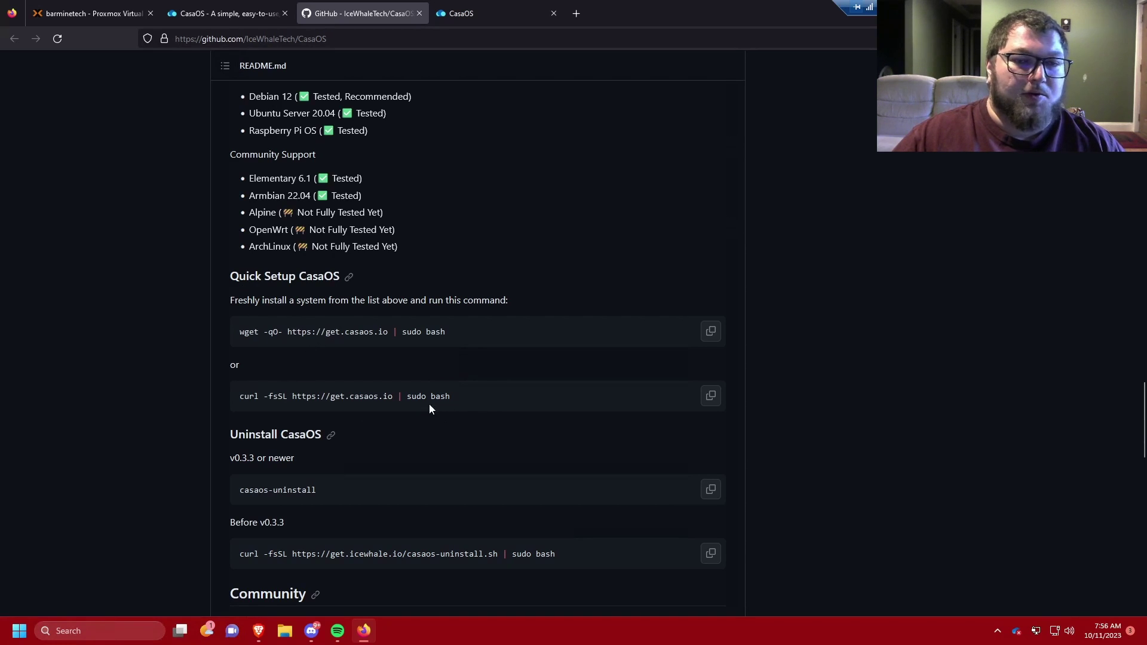
scroll(408, 388, "down", 4)
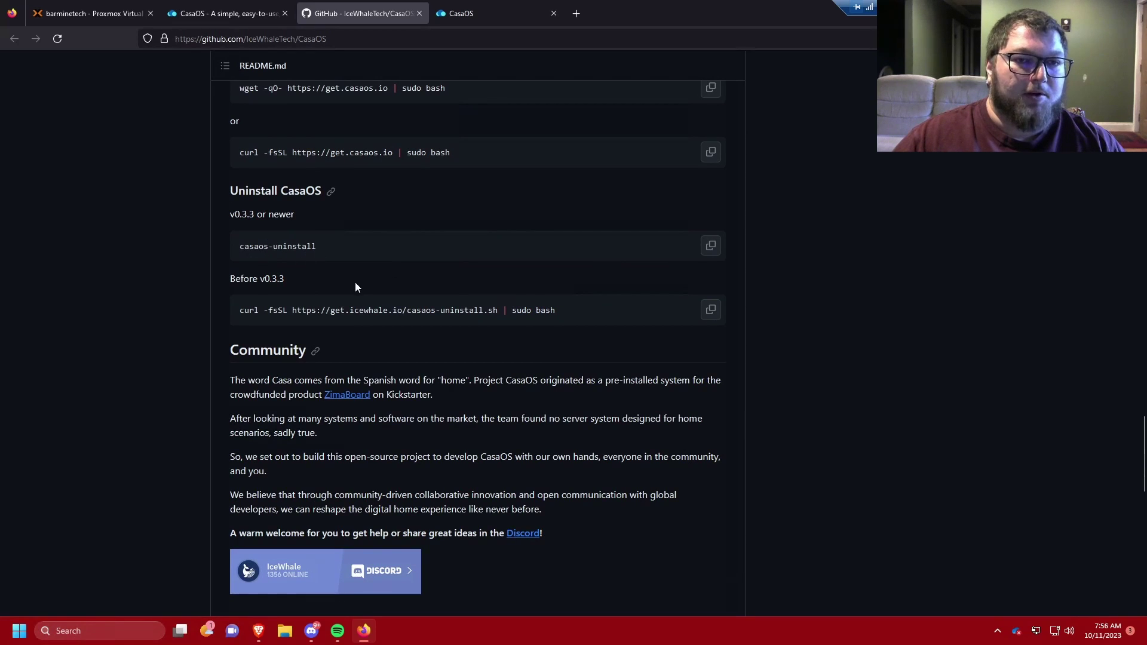
Step: Return to casaos.io and bring the Hardware/System compatibility section into view above Apps
key("ctrl+shift+Tab")
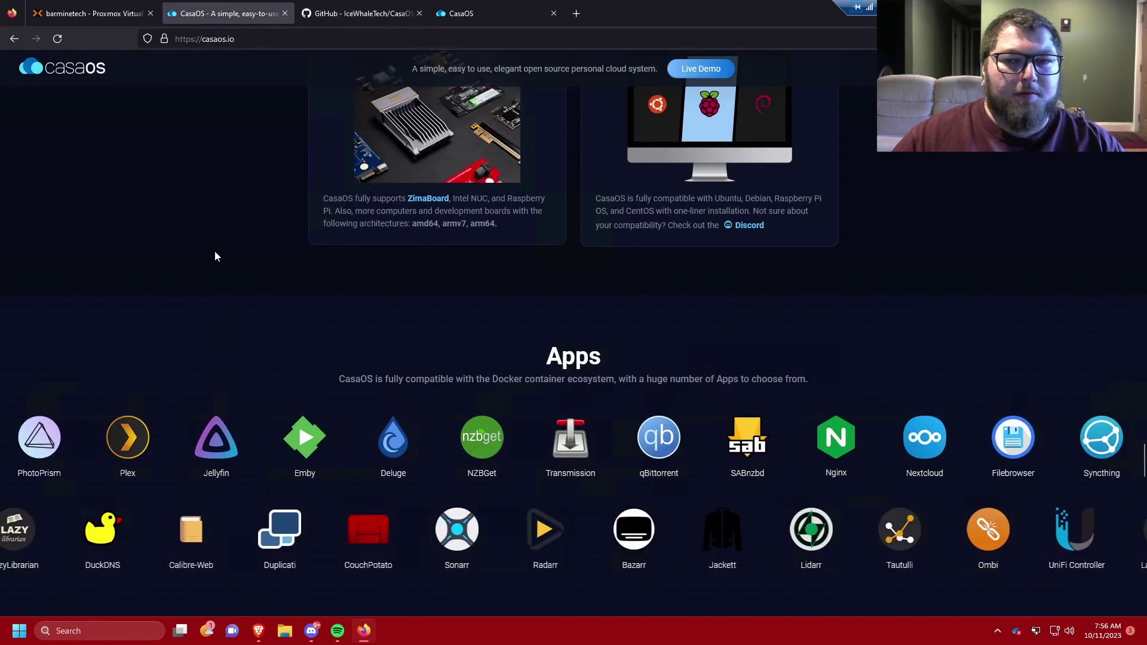
scroll(216, 256, "down", 3)
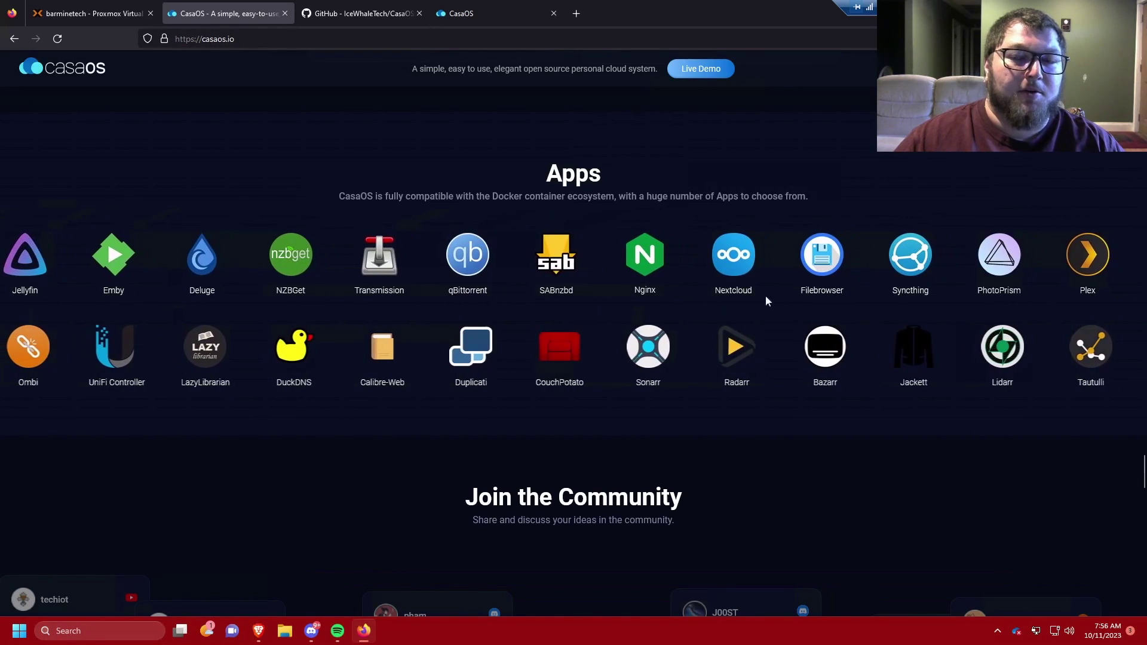
scroll(574, 288, "down", 3)
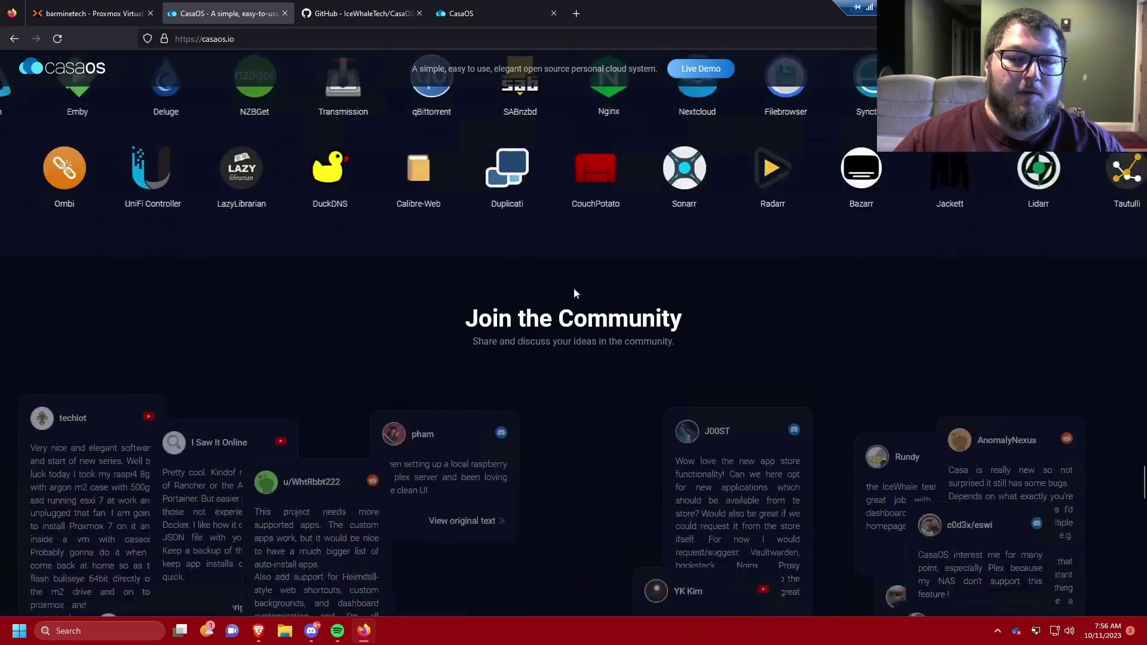
scroll(450, 330, "down", 13)
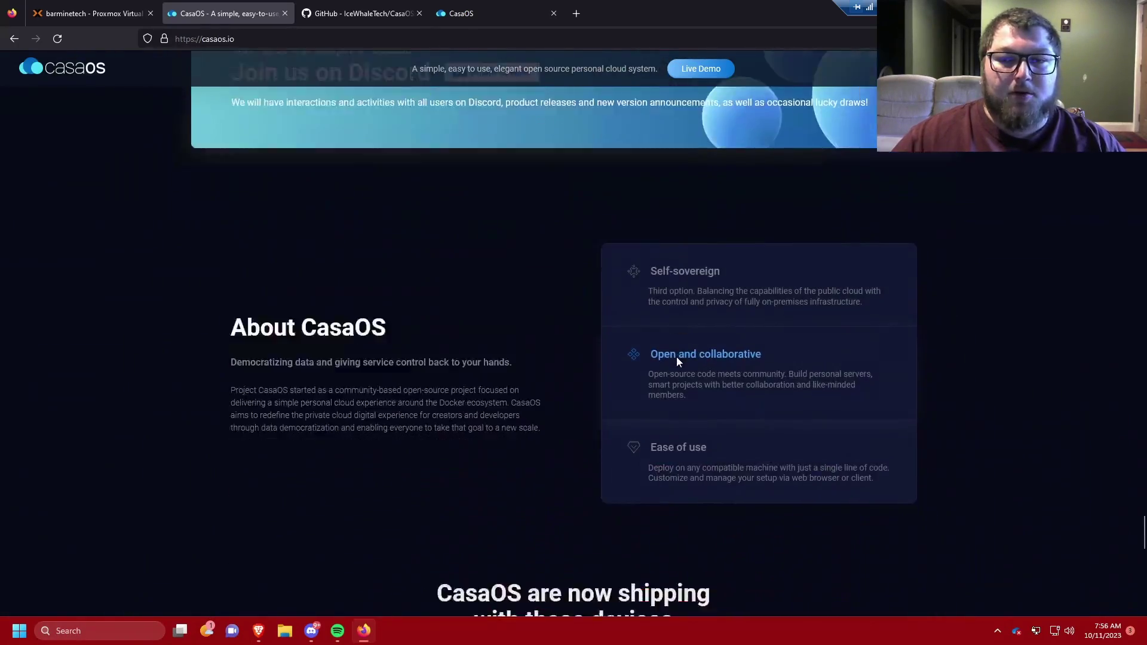
scroll(676, 357, "up", 17)
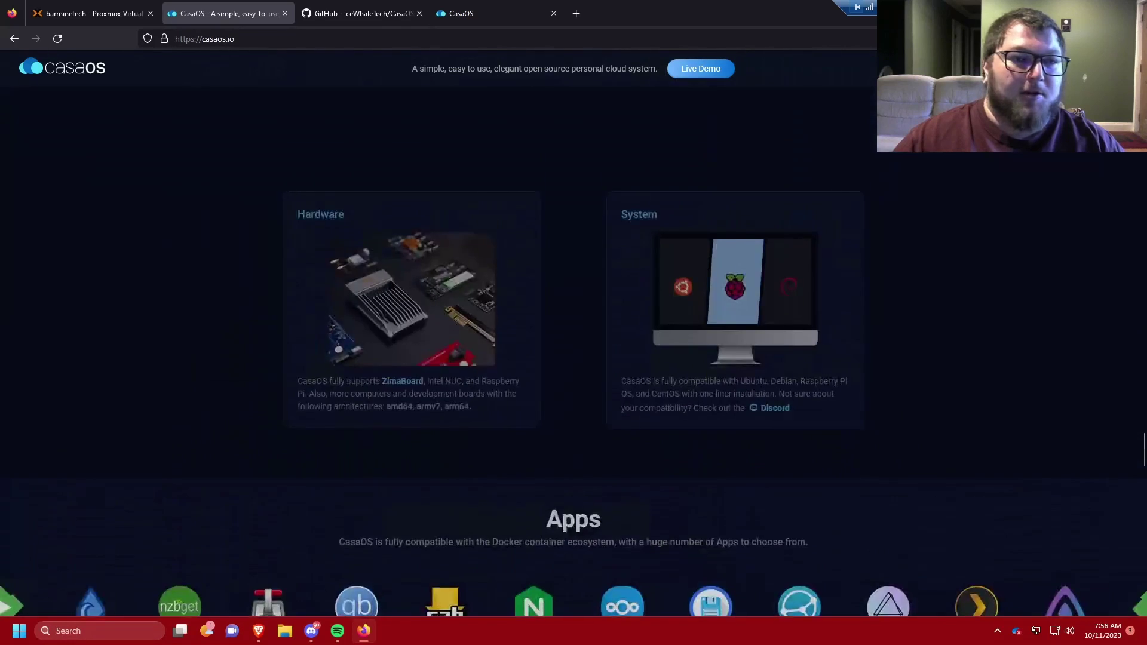
scroll(636, 356, "up", 6)
Step: In Proxmox, show VM 101 (Casa)'s hardware: 2.00 GiB memory, 2 cores, 75G disk
left_click(81, 13)
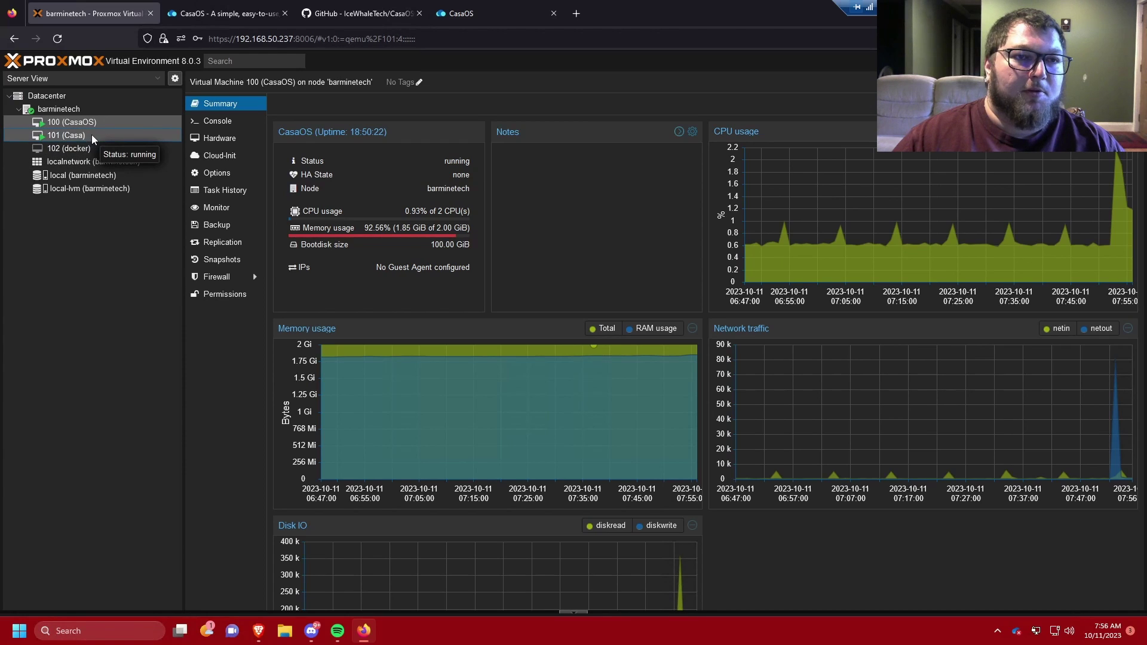
left_click(91, 136)
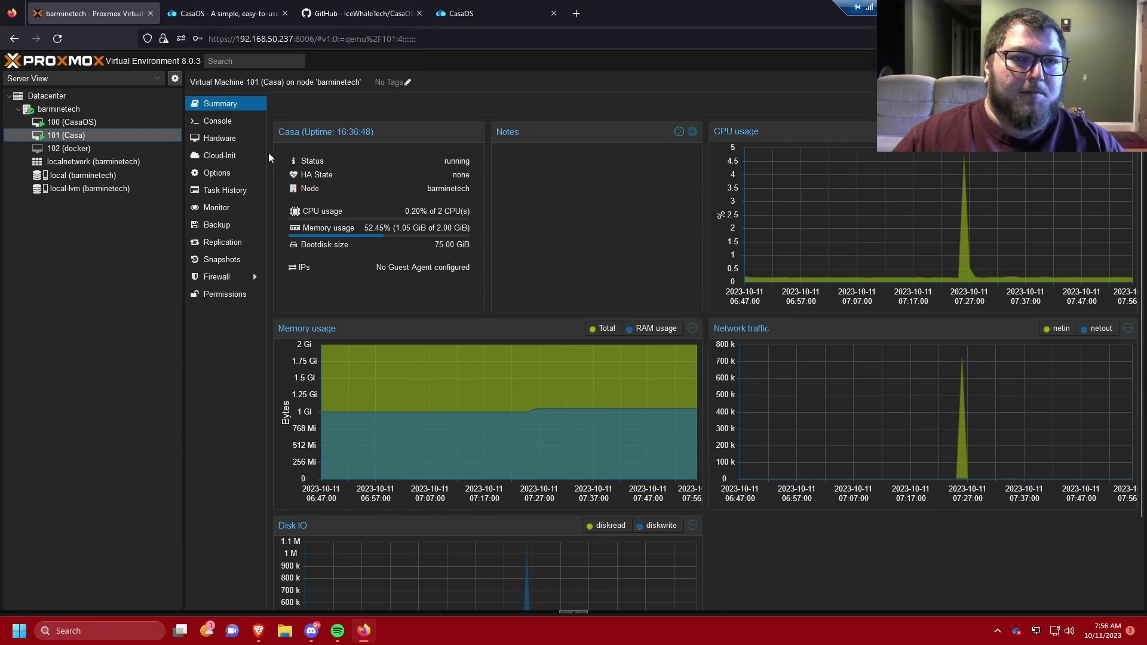
left_click(221, 138)
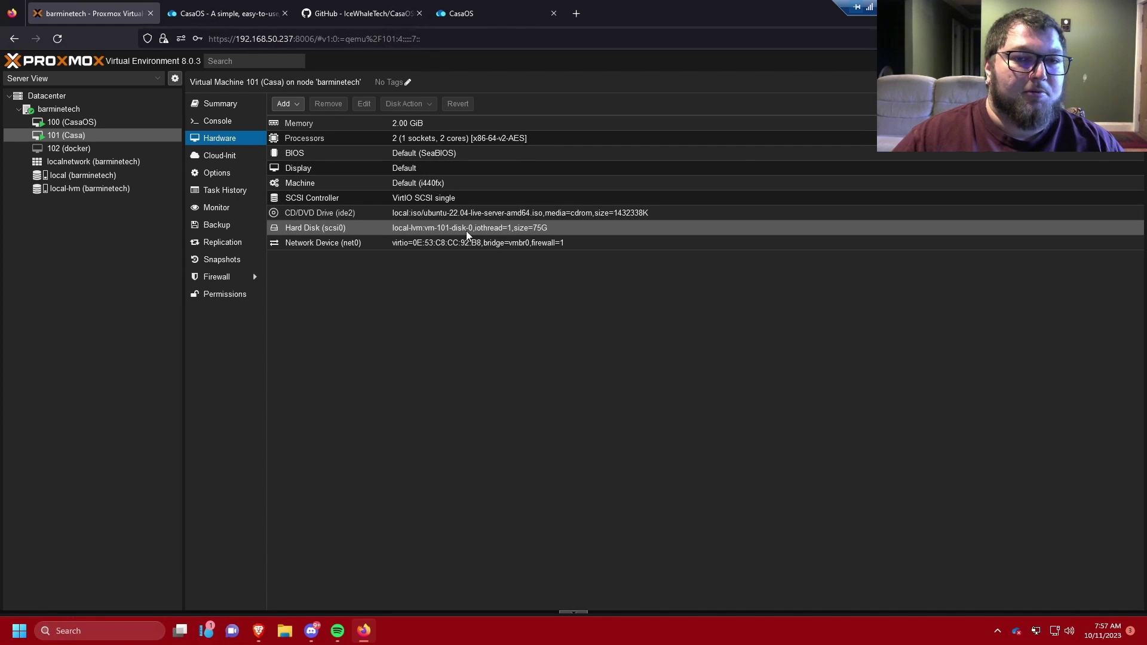
Step: Open VM 101's console and log in with the account username and password
left_click(217, 121)
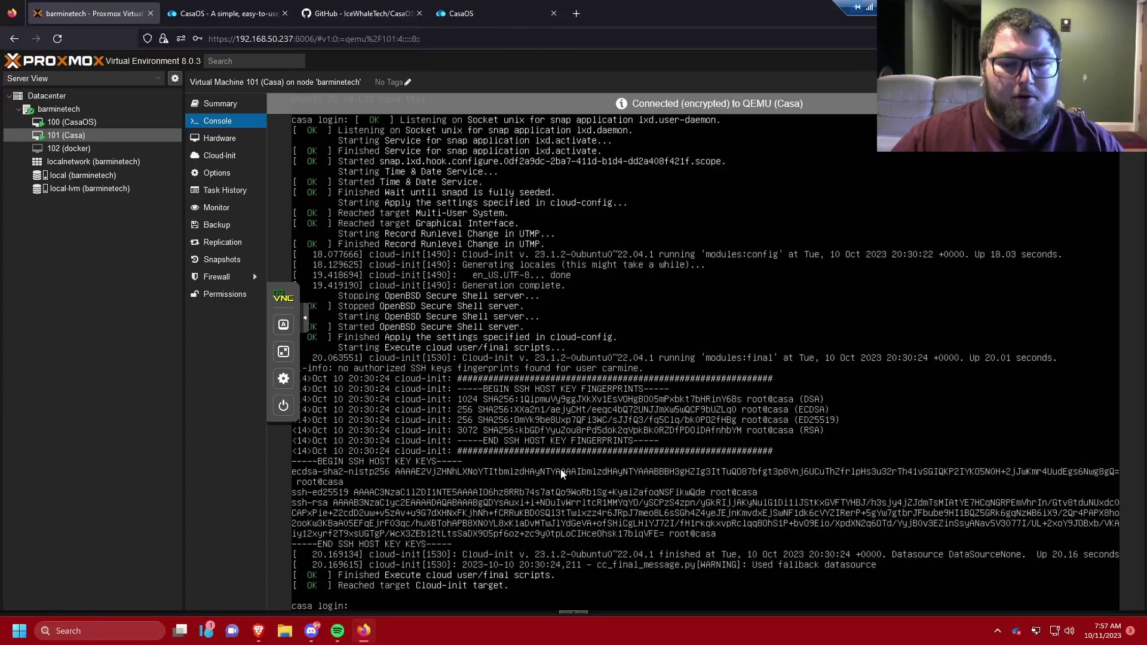
type("carmine")
key("Return")
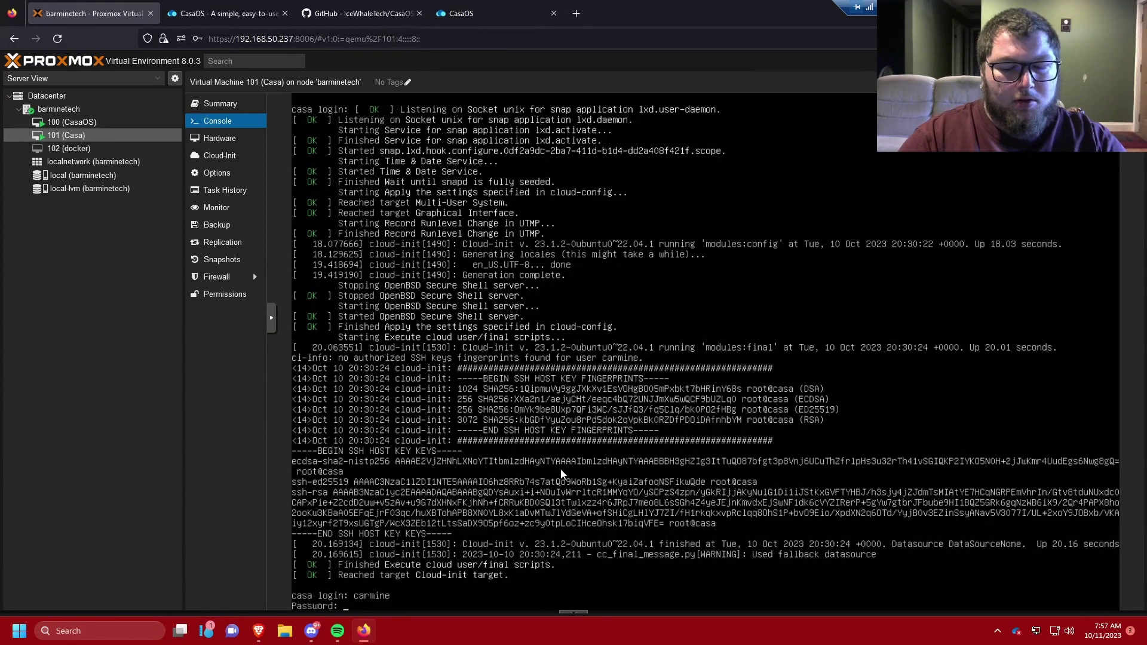
key("Return")
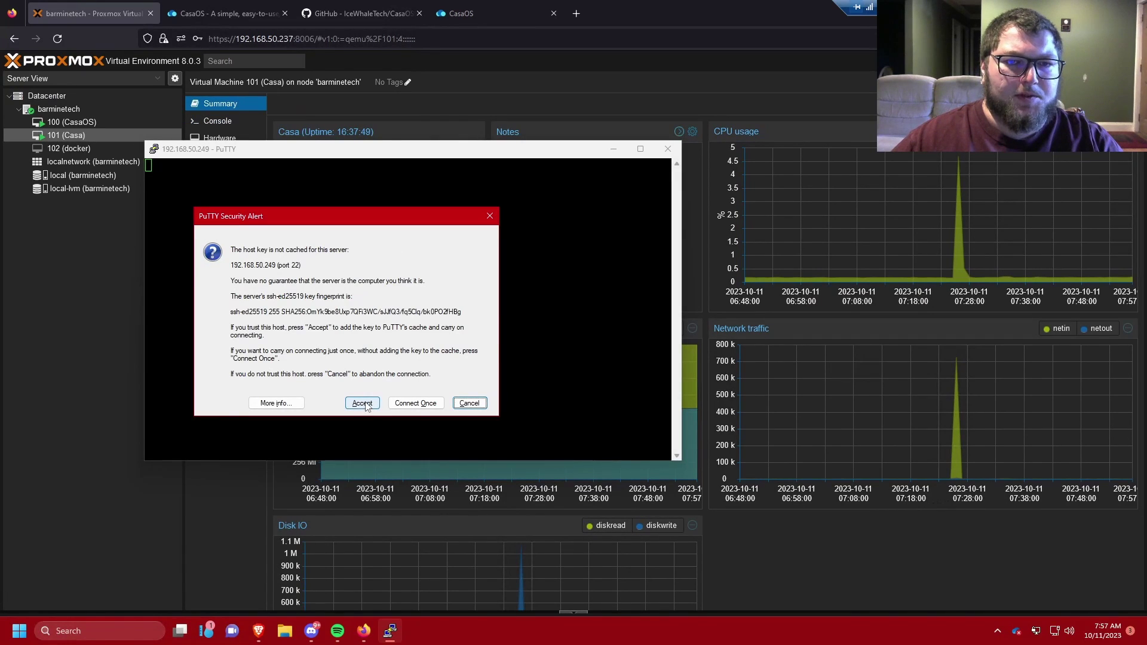
Step: Accept the host key, enlarge the PuTTY window, log in over SSH and clear the screen
left_click(362, 405)
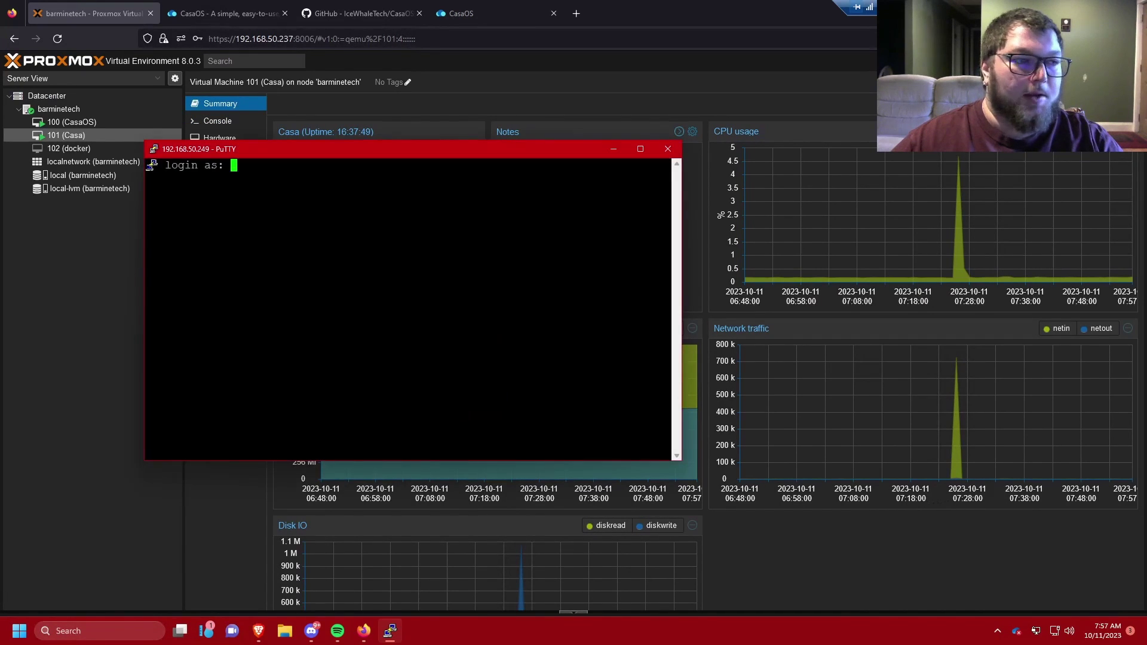
left_click_drag(682, 461, 838, 535)
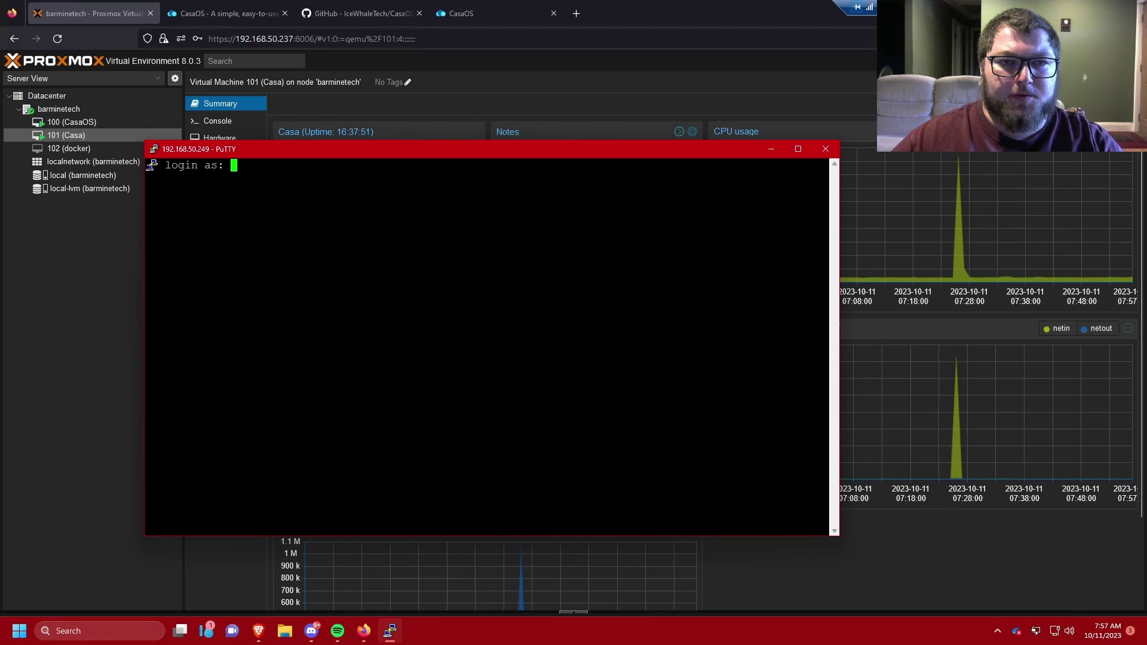
type("carmine")
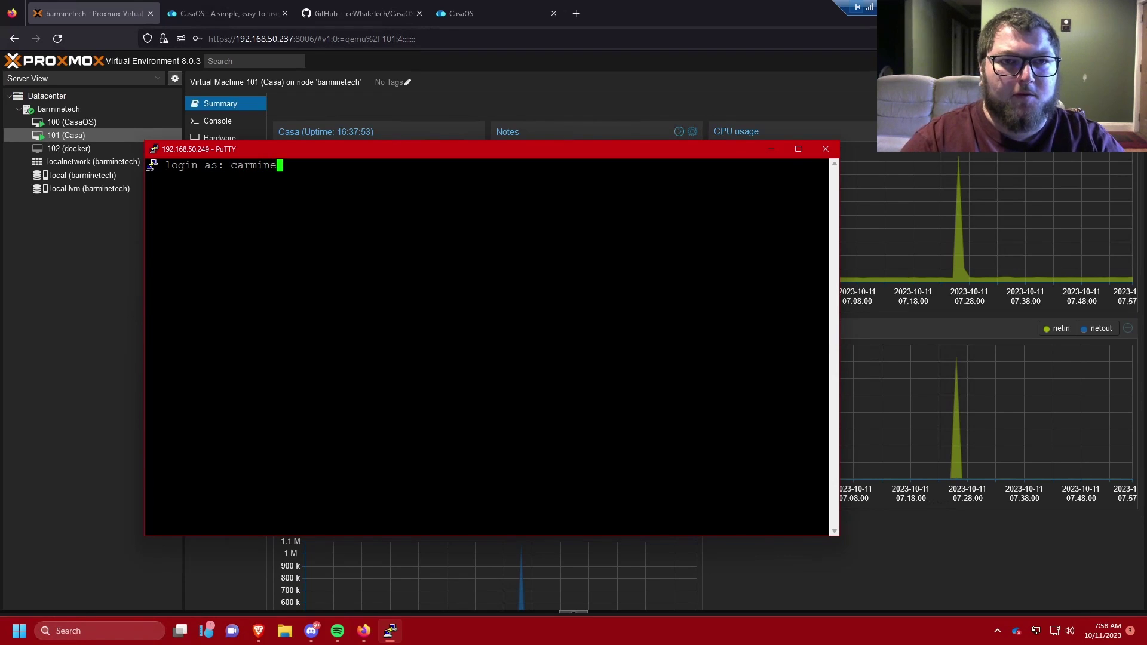
key("Return")
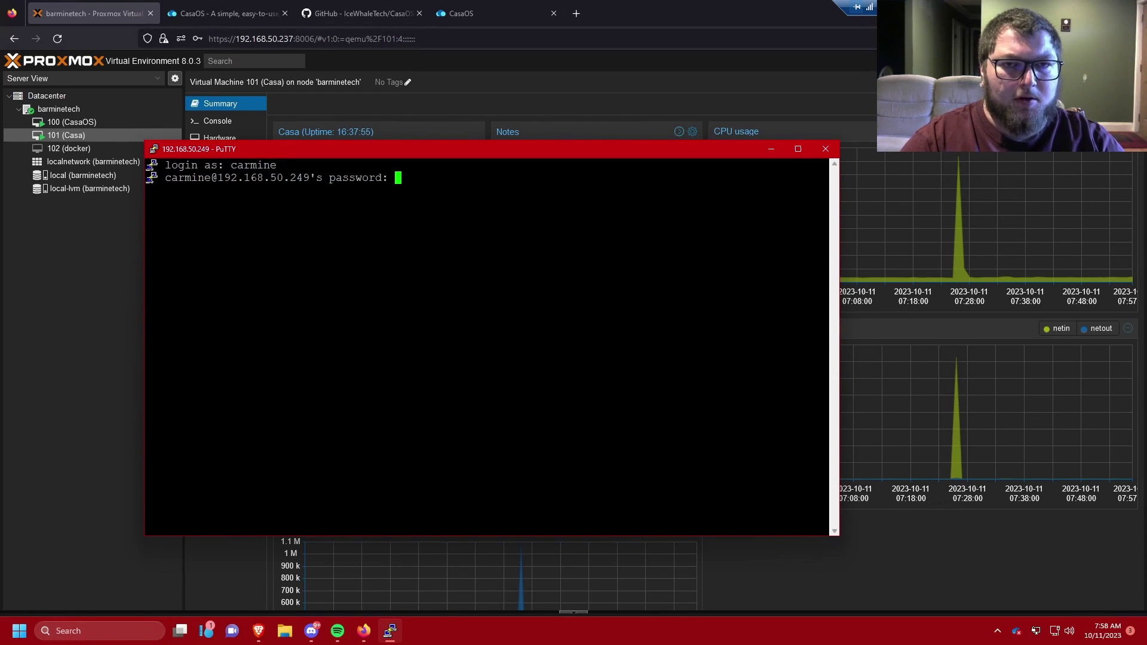
key("Return")
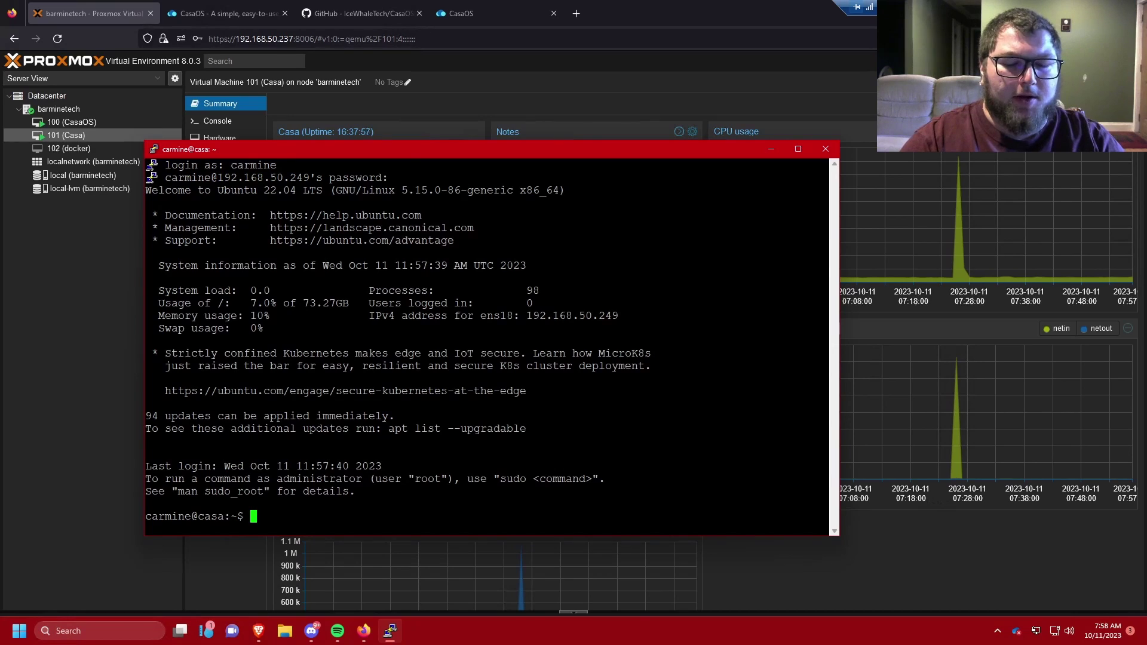
type("clear")
key("Return")
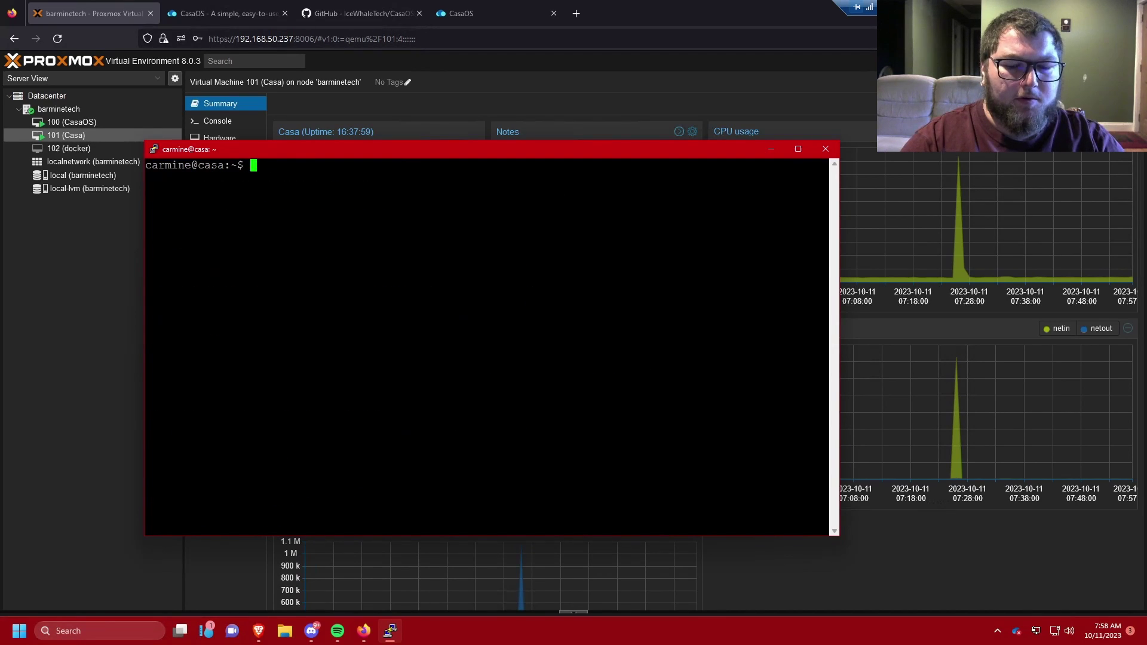
Step: Run sudo apt update with the sudo password, then clear the terminal
type("sudo apt ")
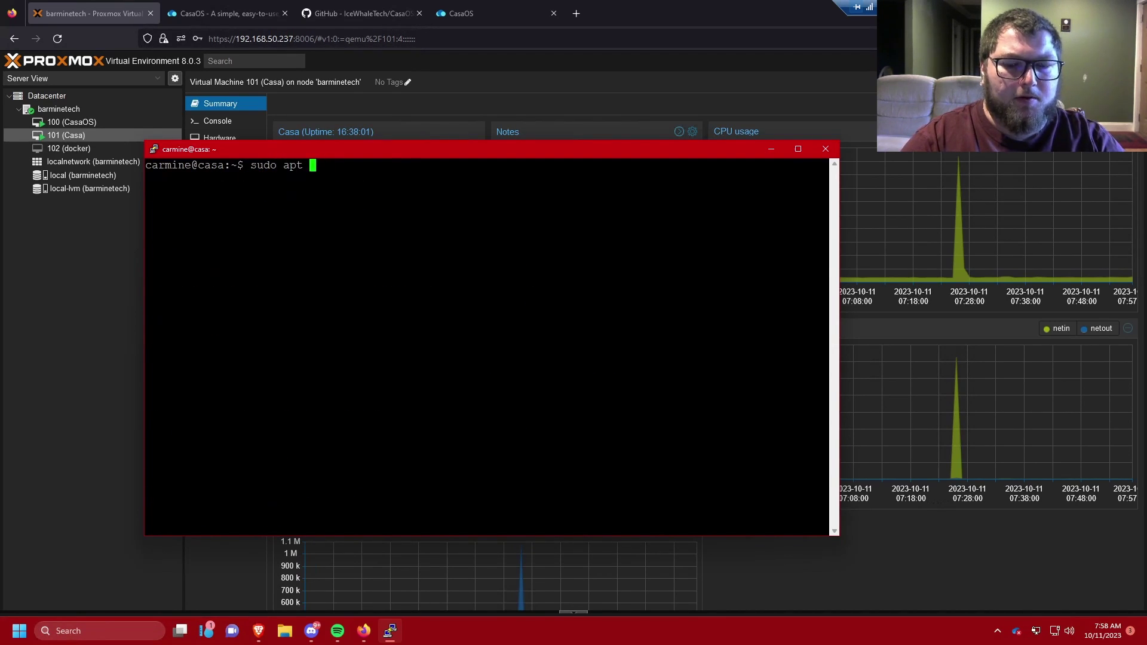
type("update")
key("Return")
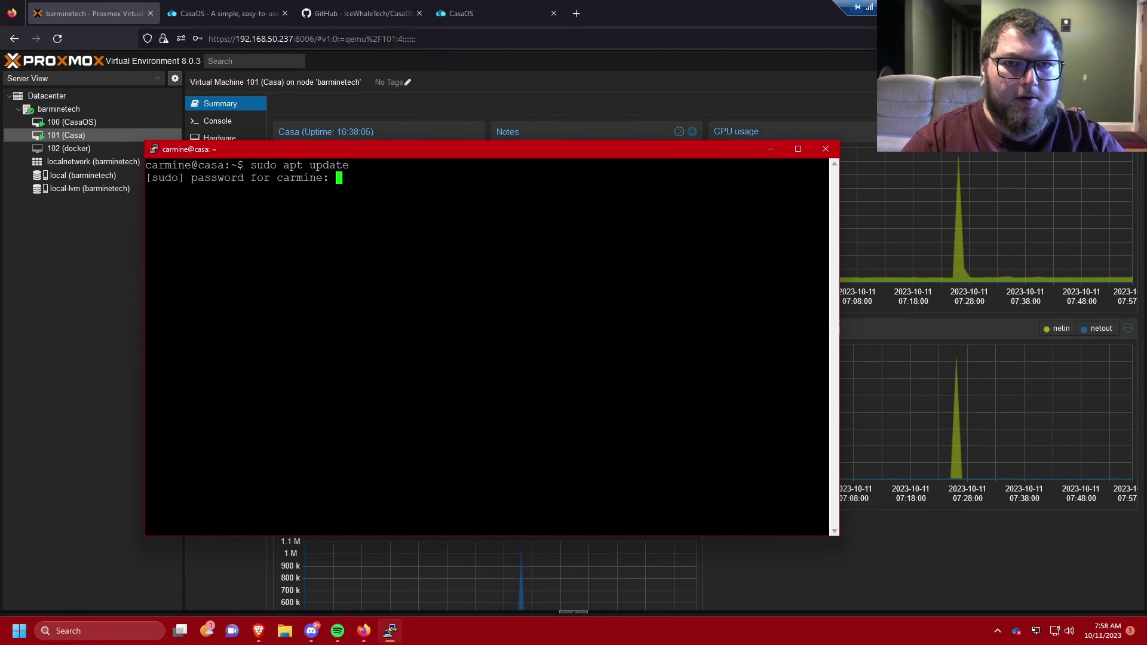
key("Return")
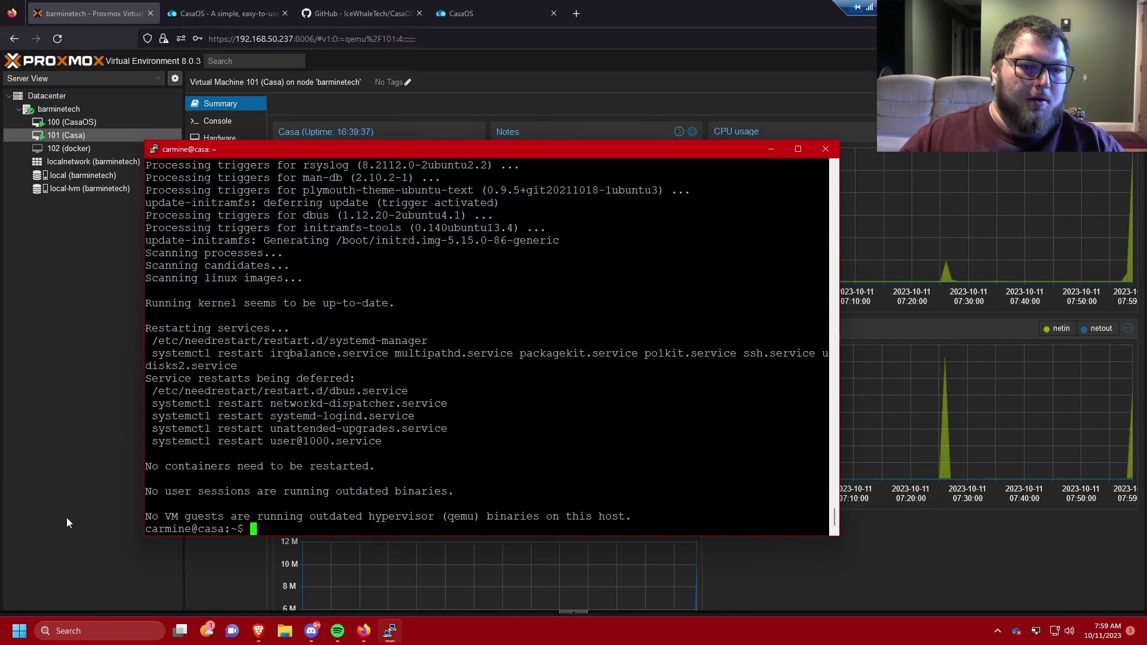
left_click_drag(428, 341, 487, 354)
type("clear")
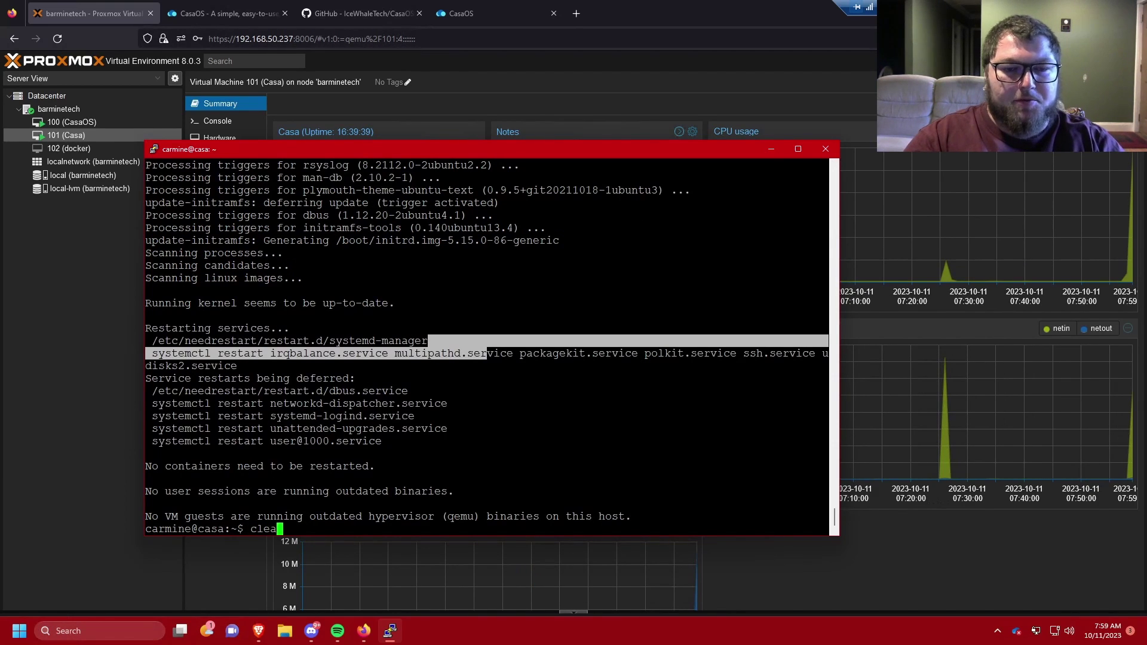
key("Return")
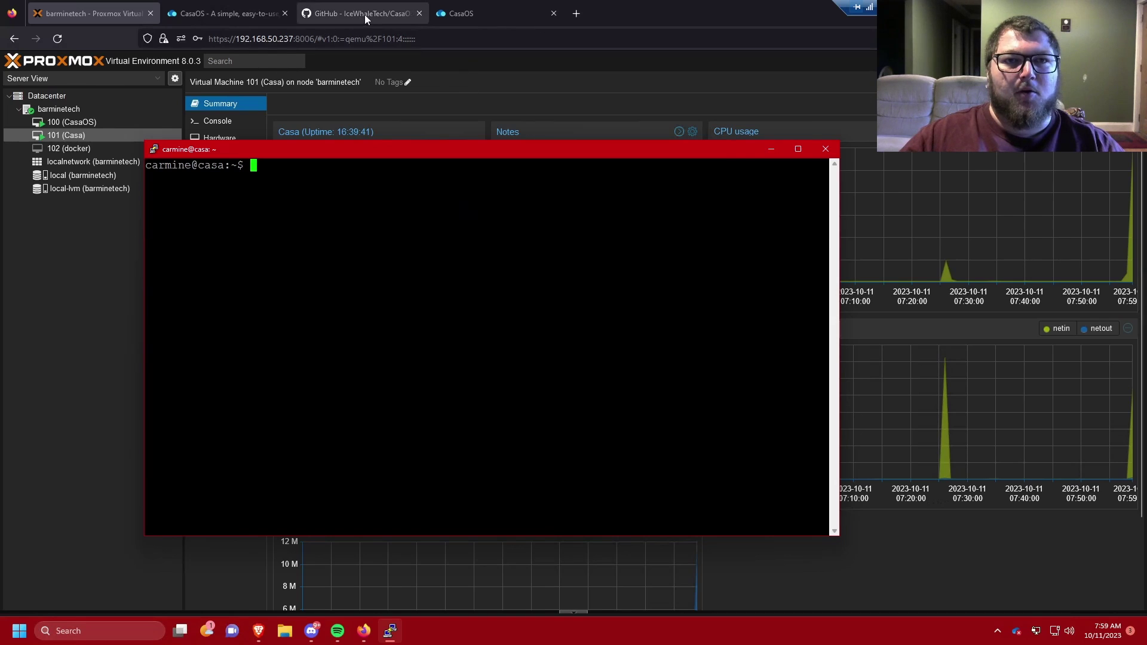
Step: Copy the wget install command from the CasaOS GitHub README and return to PuTTY
left_click(365, 14)
scroll(391, 276, "up", 3)
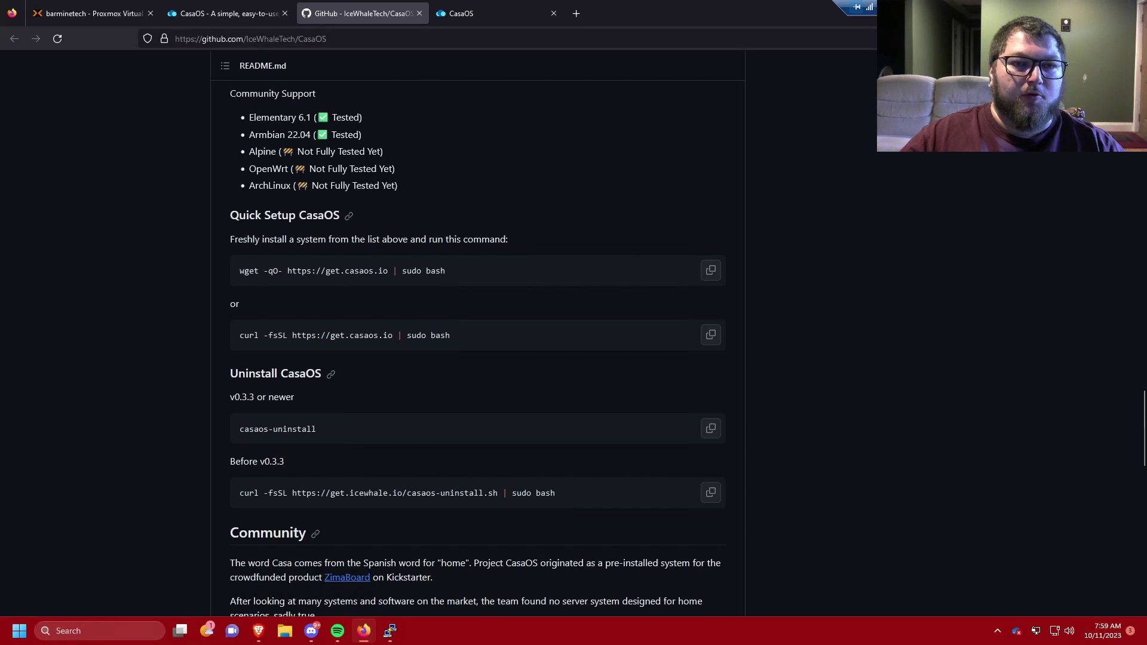
left_click(711, 271)
left_click(389, 630)
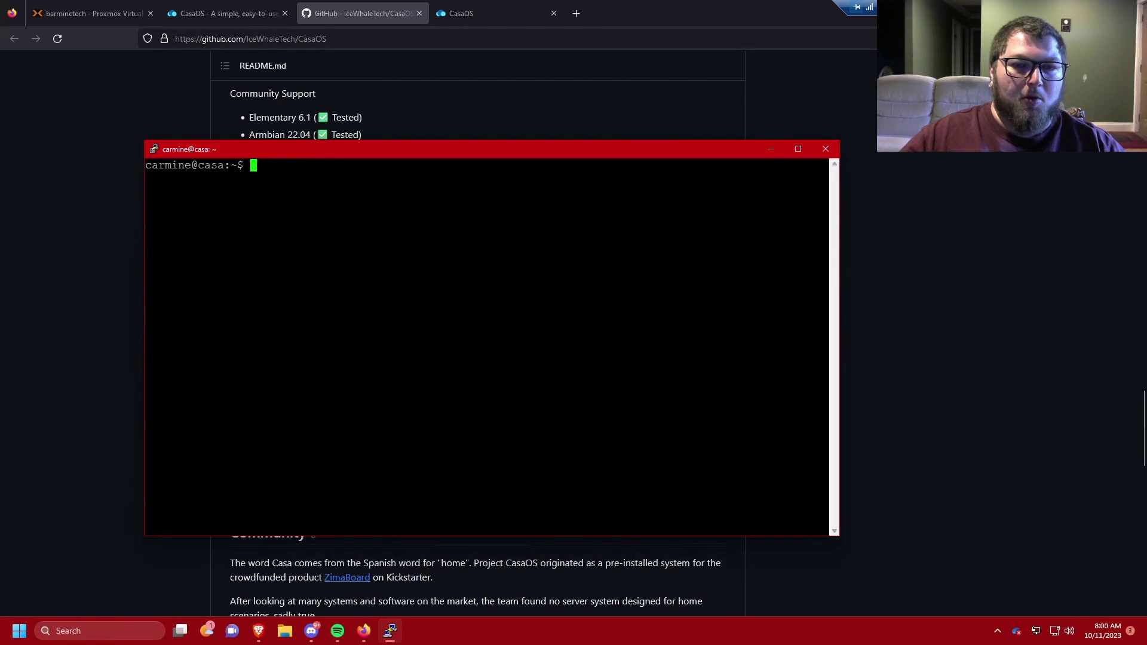
key("shift+Insert")
key("Return")
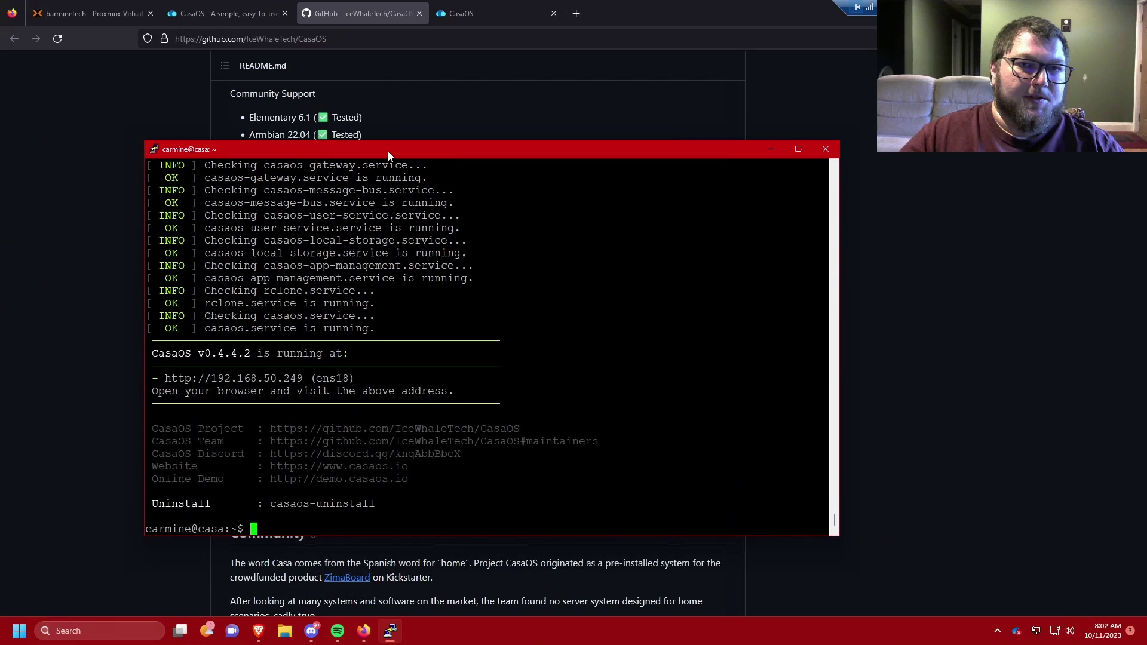
left_click_drag(387, 152, 407, 149)
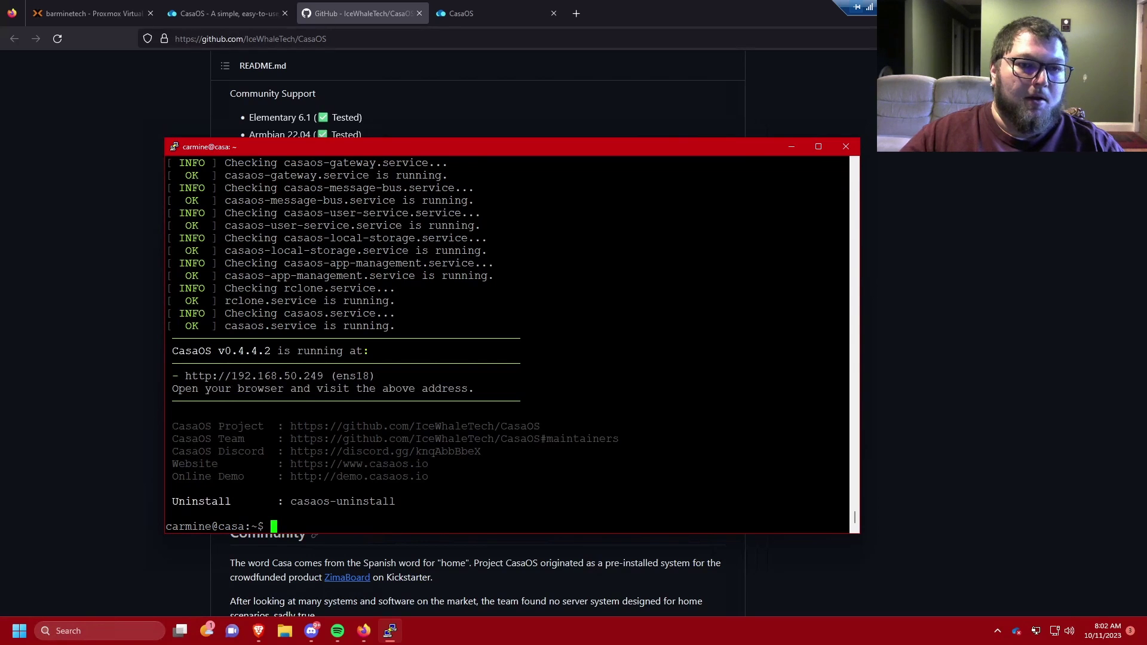
left_click_drag(185, 376, 330, 376)
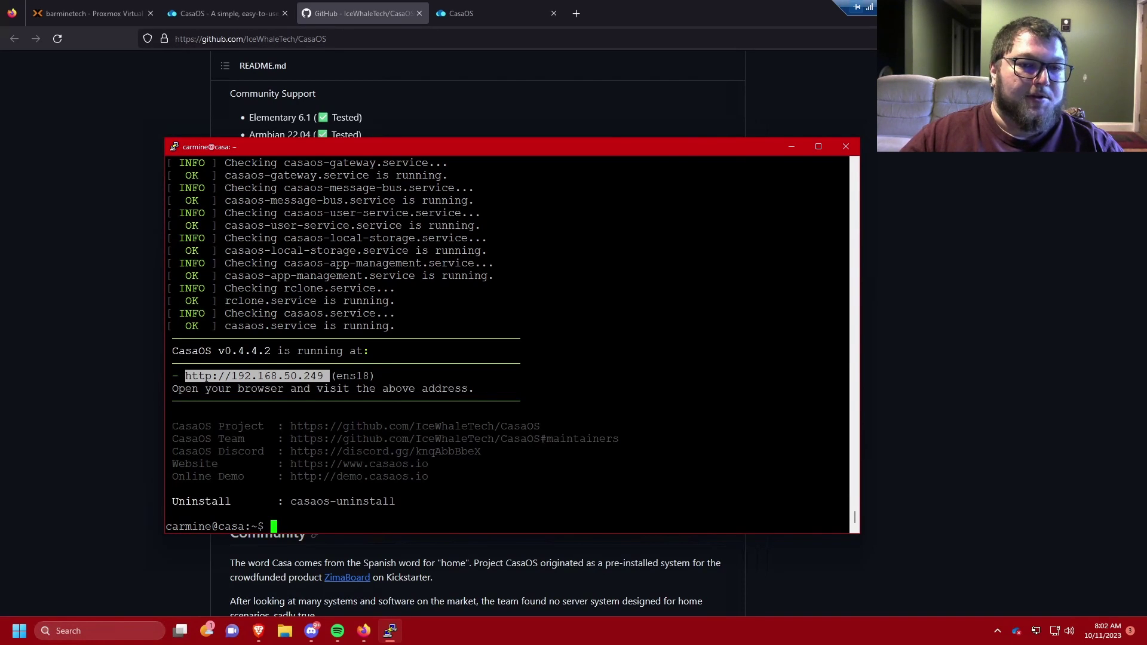
Step: Load the CasaOS dashboard at 192.168.50.24 in a new browser tab
left_click(578, 14)
type("192.1")
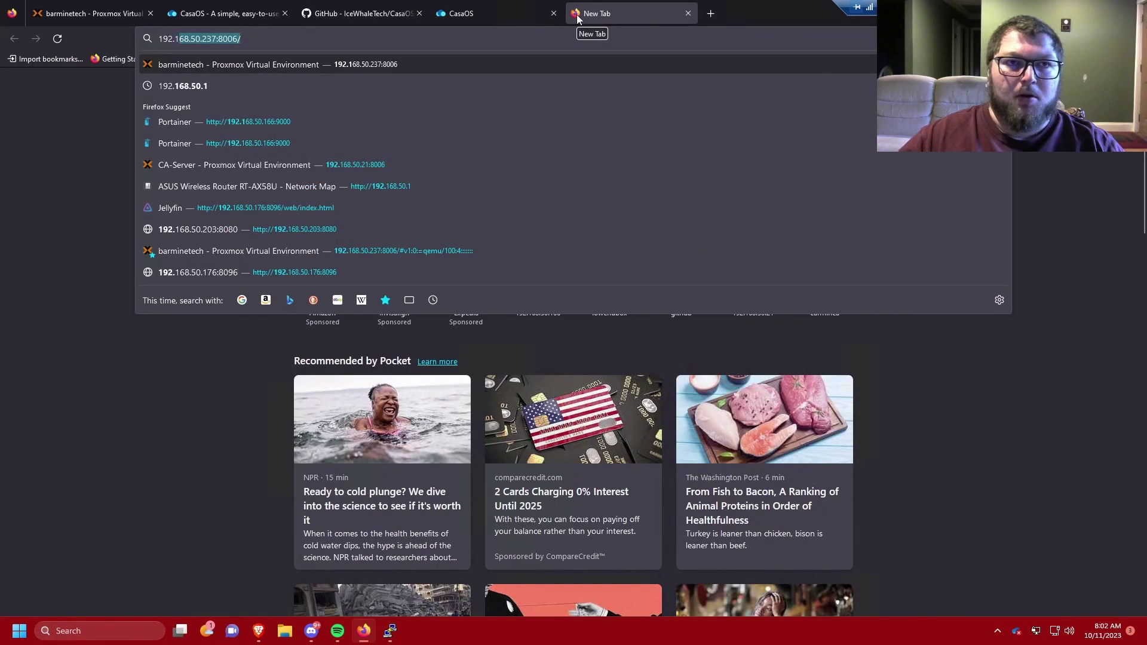
type("68.50.249")
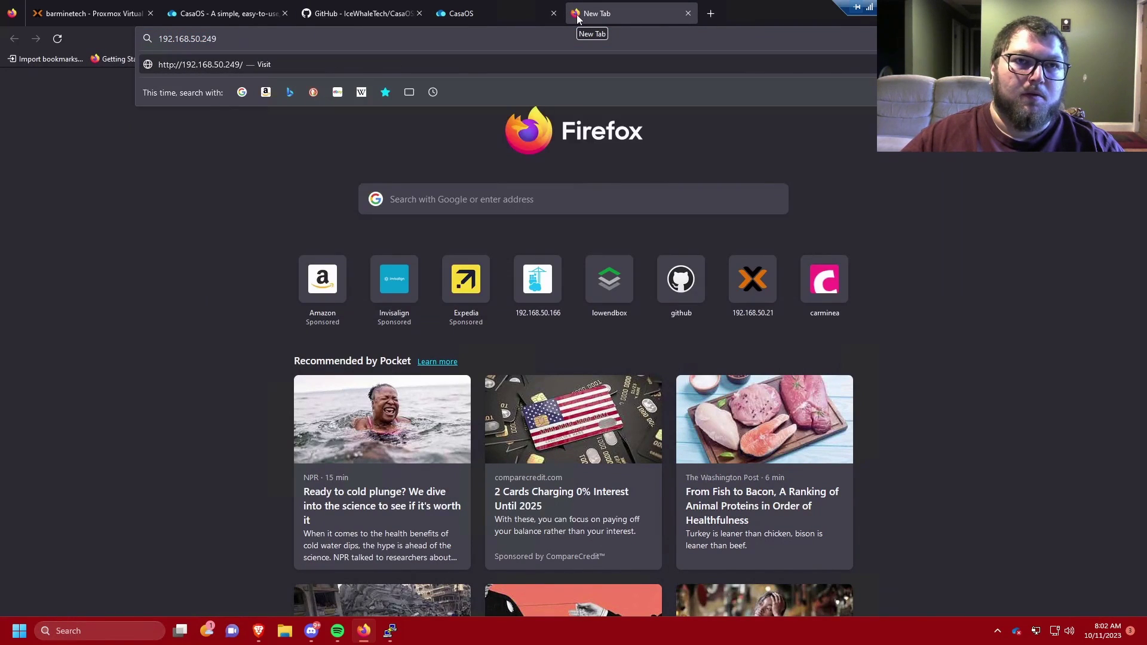
key("Return")
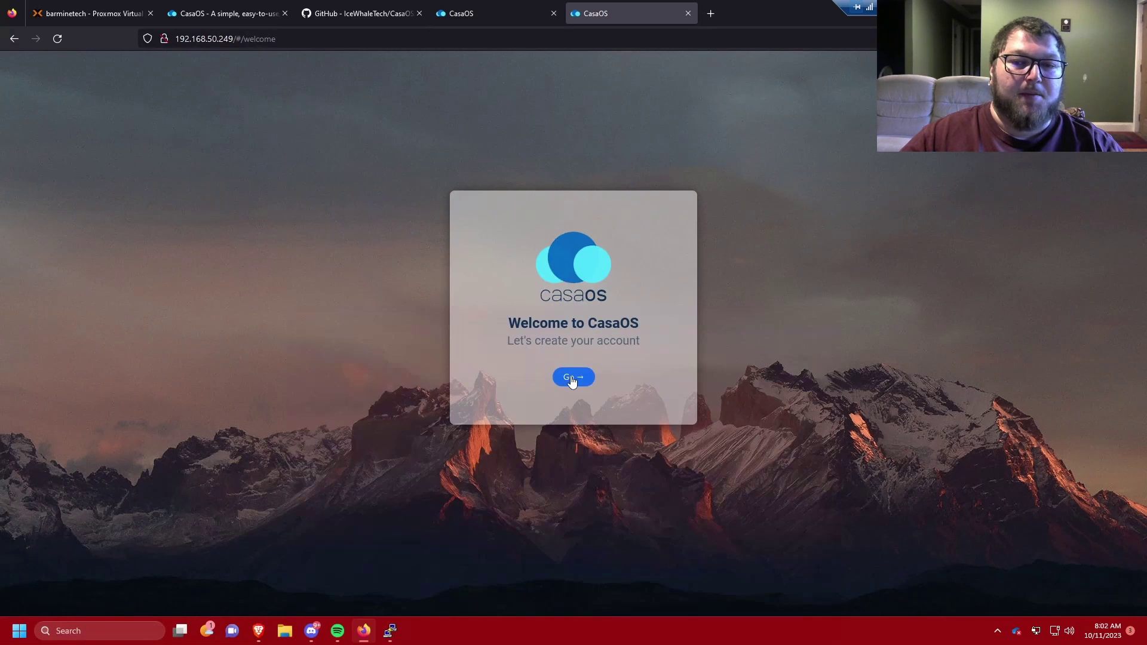
Step: Create the CasaOS account with a username and password, declining Firefox's save-login prompt
left_click(572, 378)
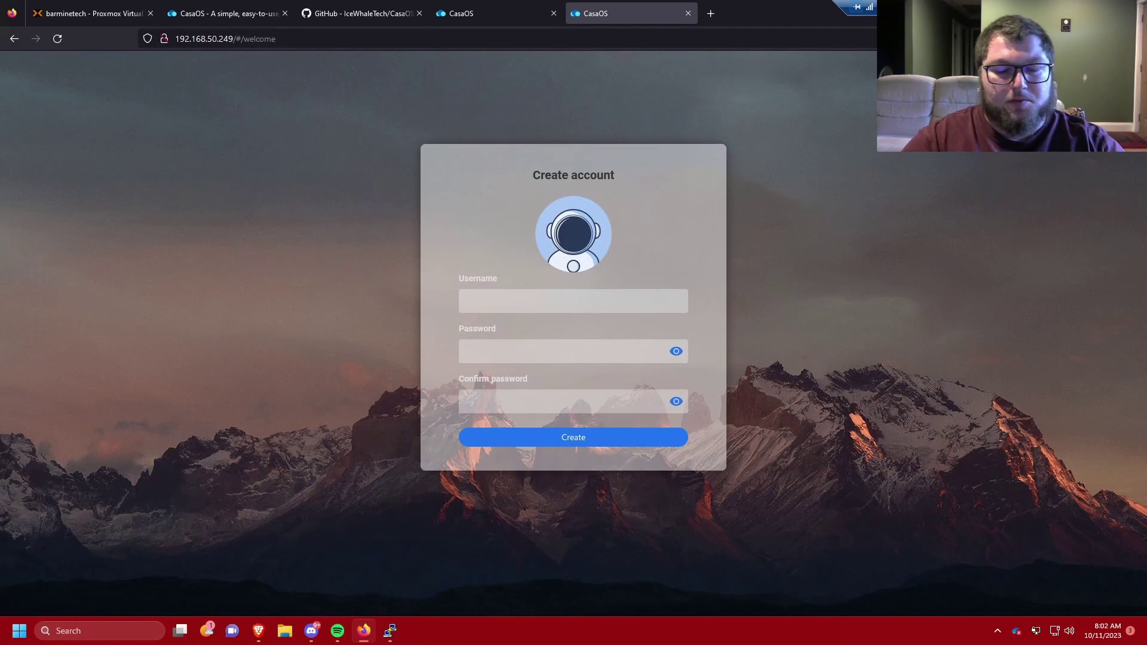
key("Tab")
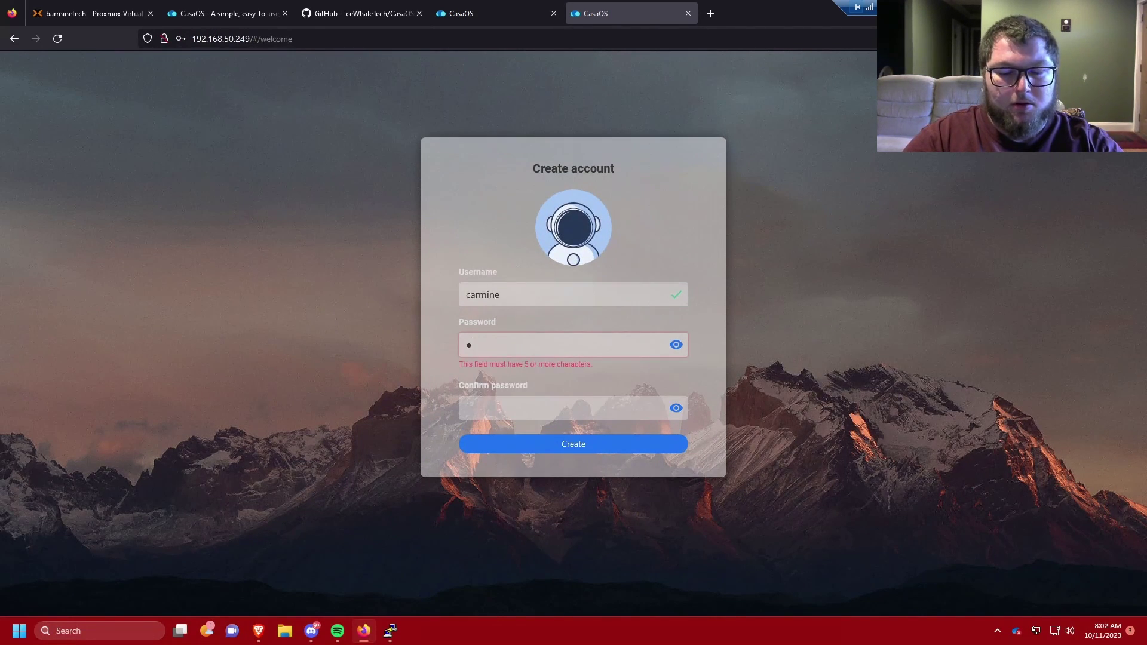
key("Tab")
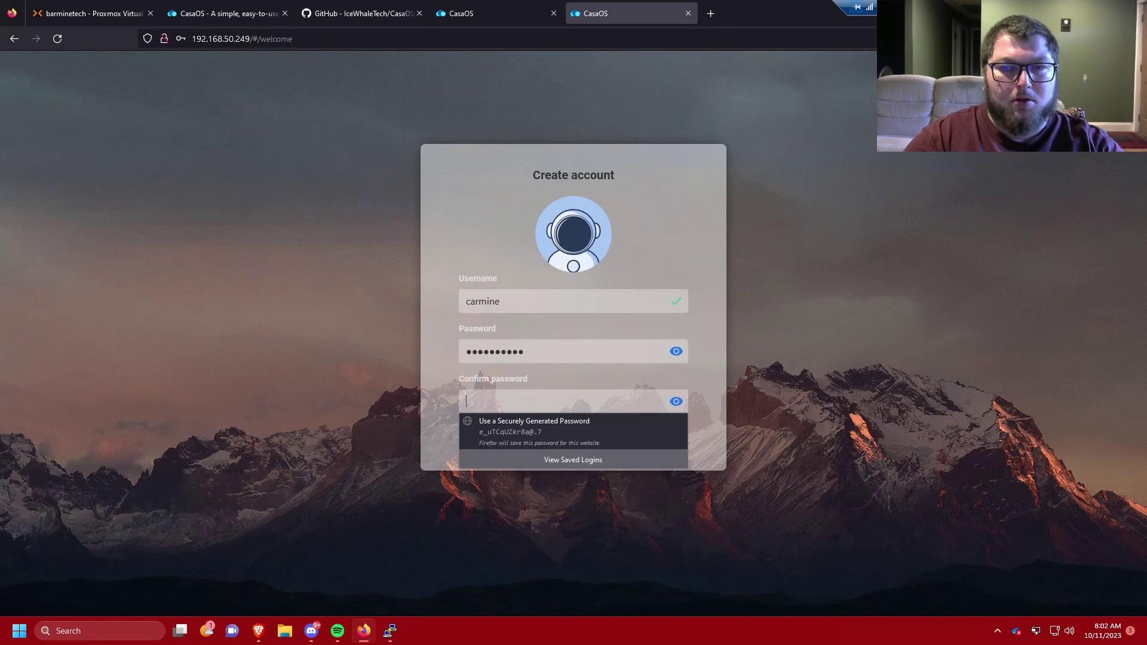
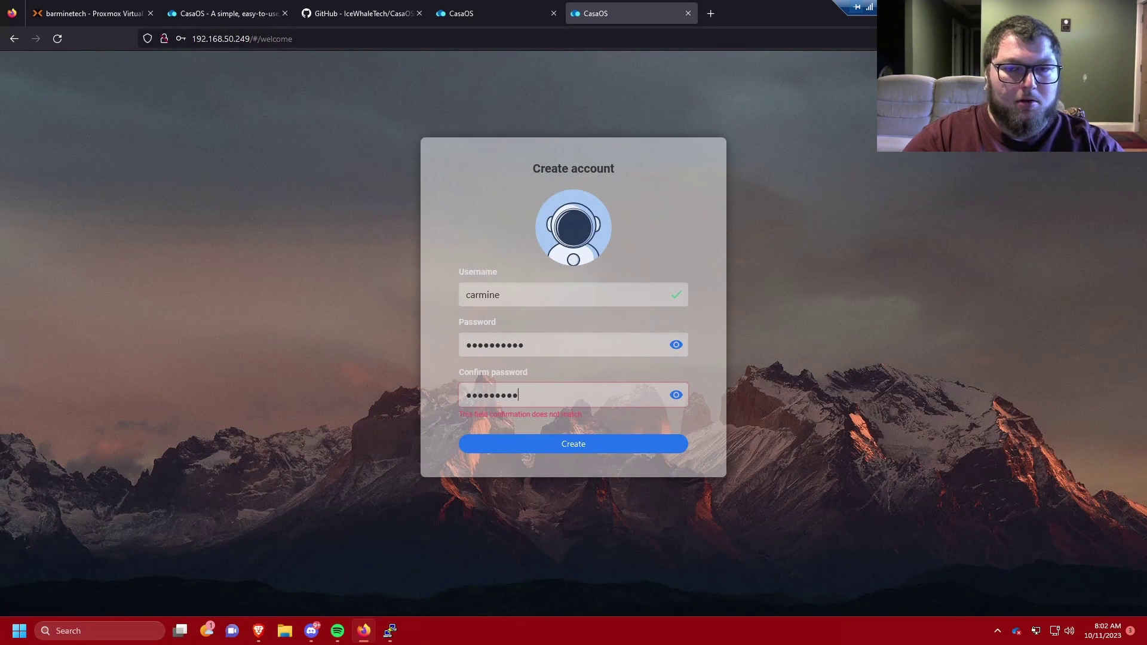
key("Return")
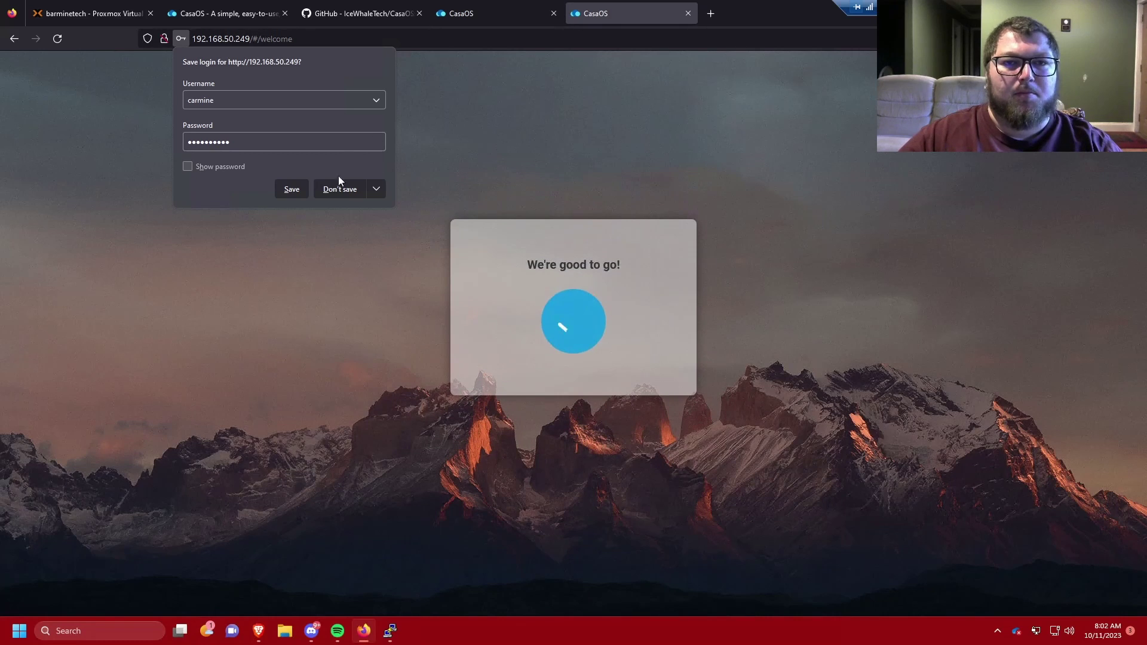
left_click(340, 188)
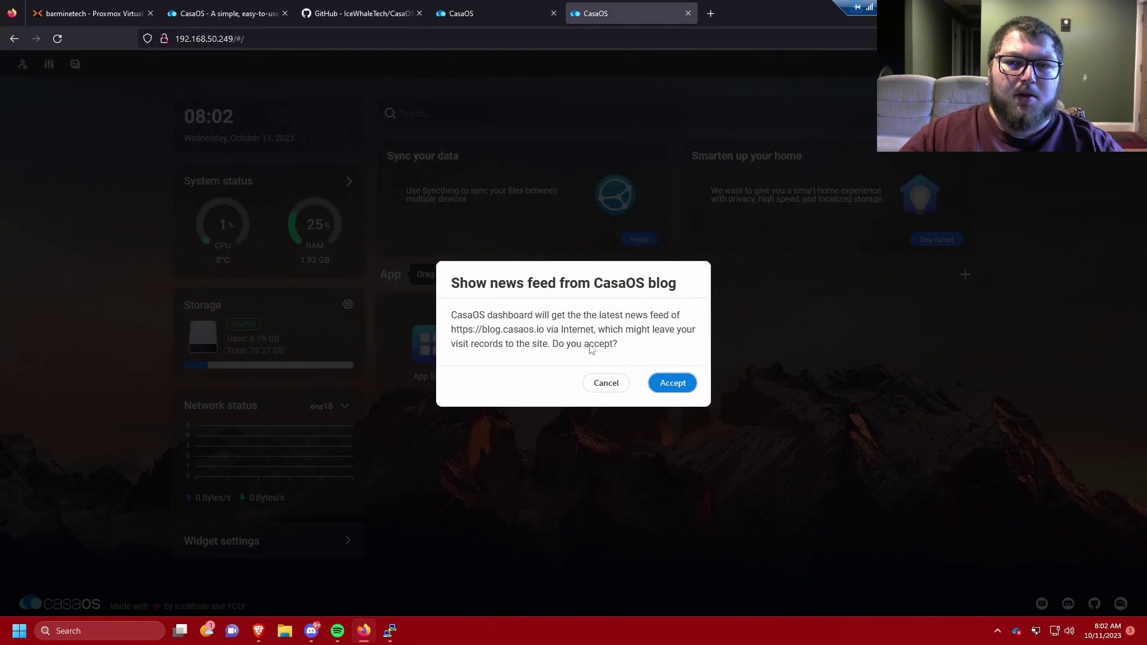
Step: Accept the CasaOS blog news feed, check the other server's dashboard, and briefly preview Files
left_click(673, 385)
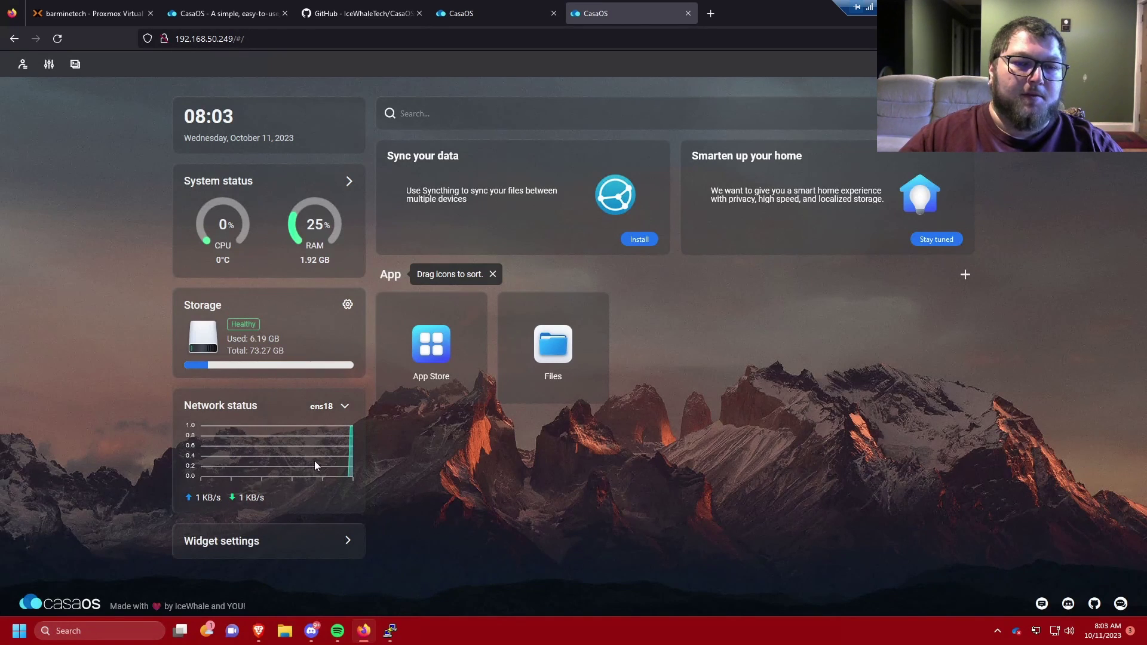
left_click(473, 12)
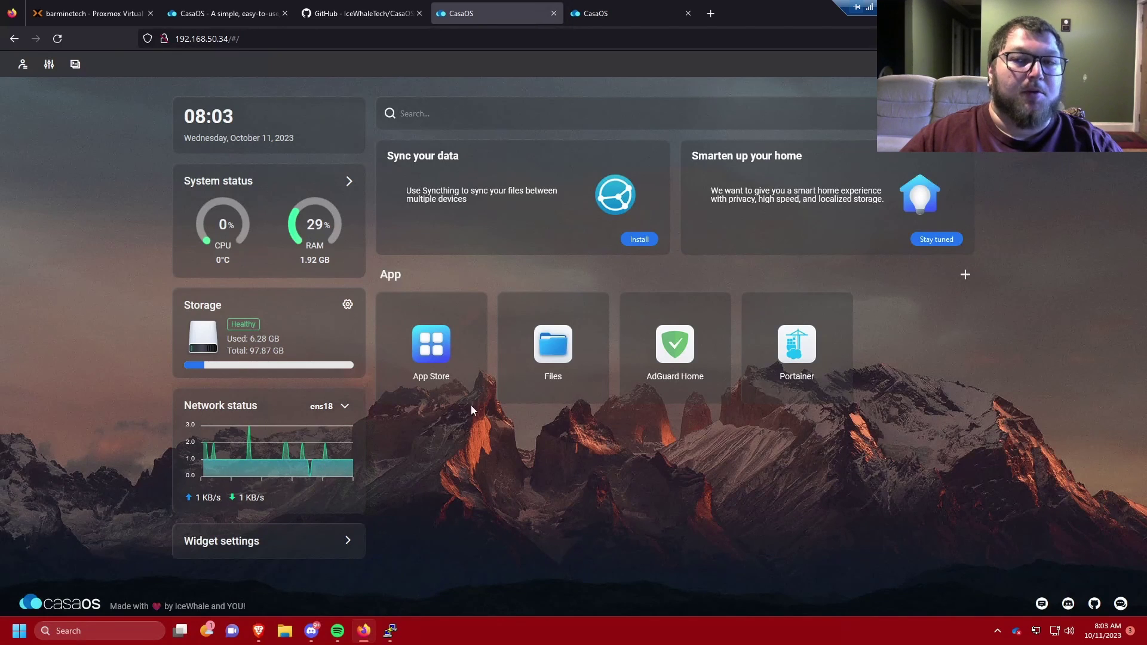
left_click(598, 16)
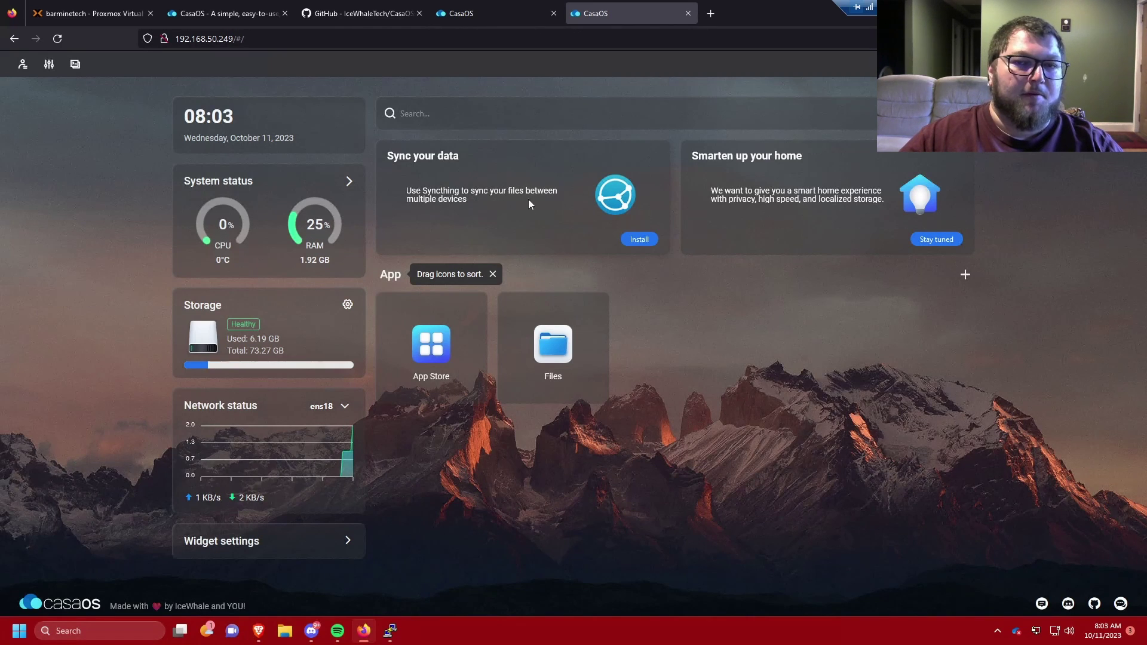
left_click(549, 346)
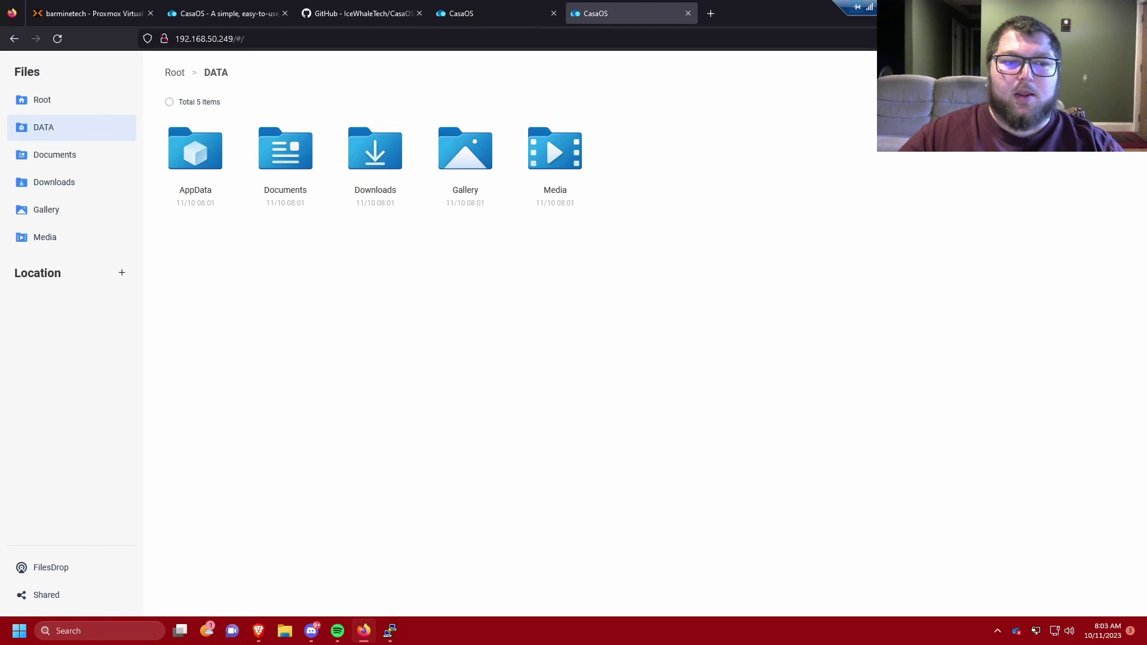
key("Escape")
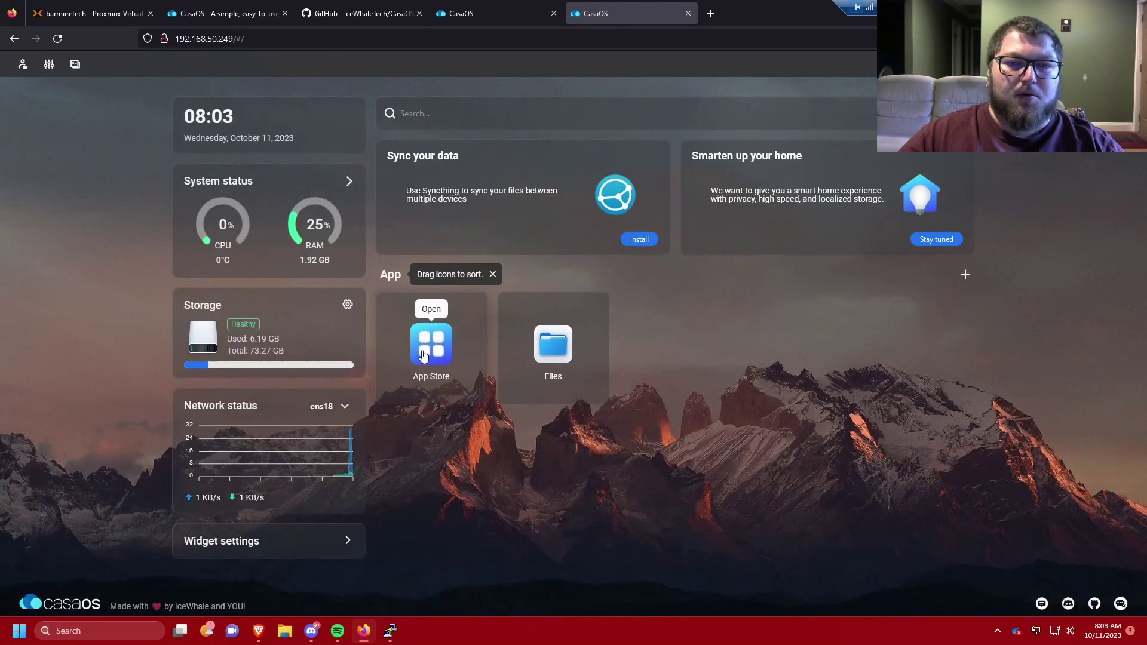
Step: Browse the App Store's app list, from 2FAuth and AdGuard Home through Cloudflared to WireGuard Easy
left_click(416, 343)
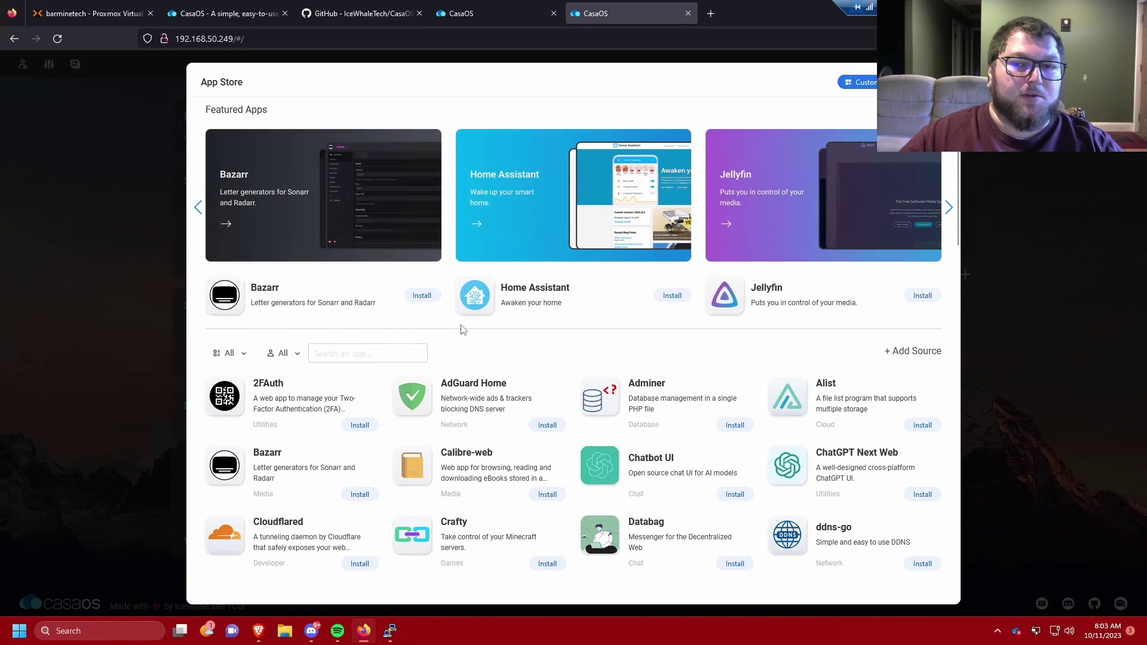
scroll(465, 329, "down", 3)
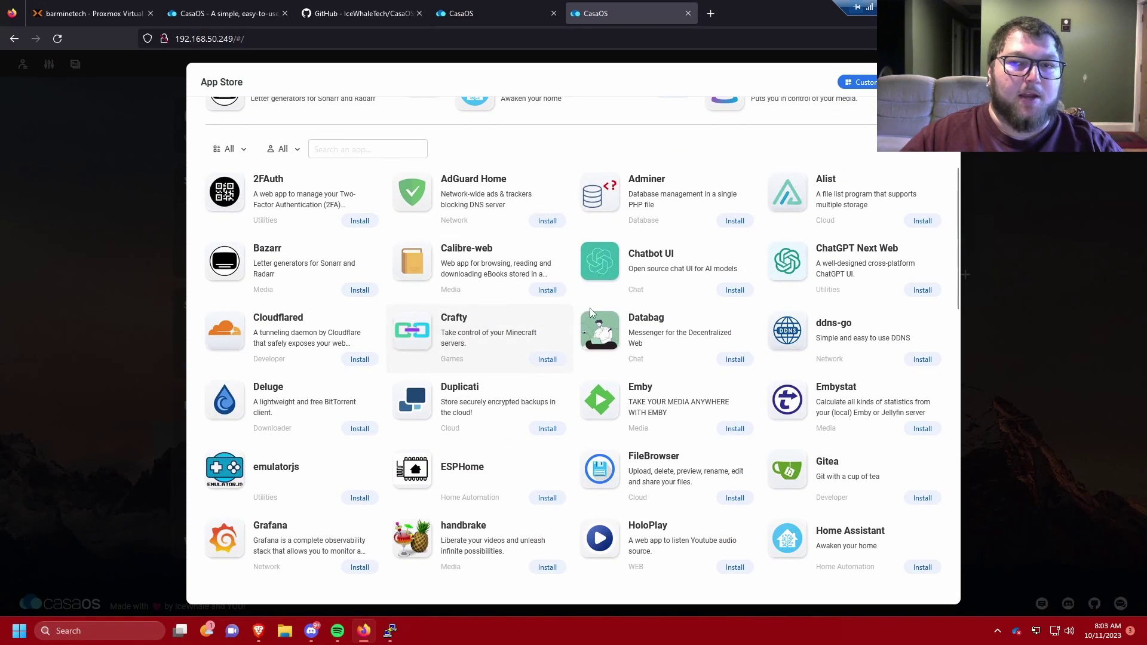
scroll(567, 304, "up", 2)
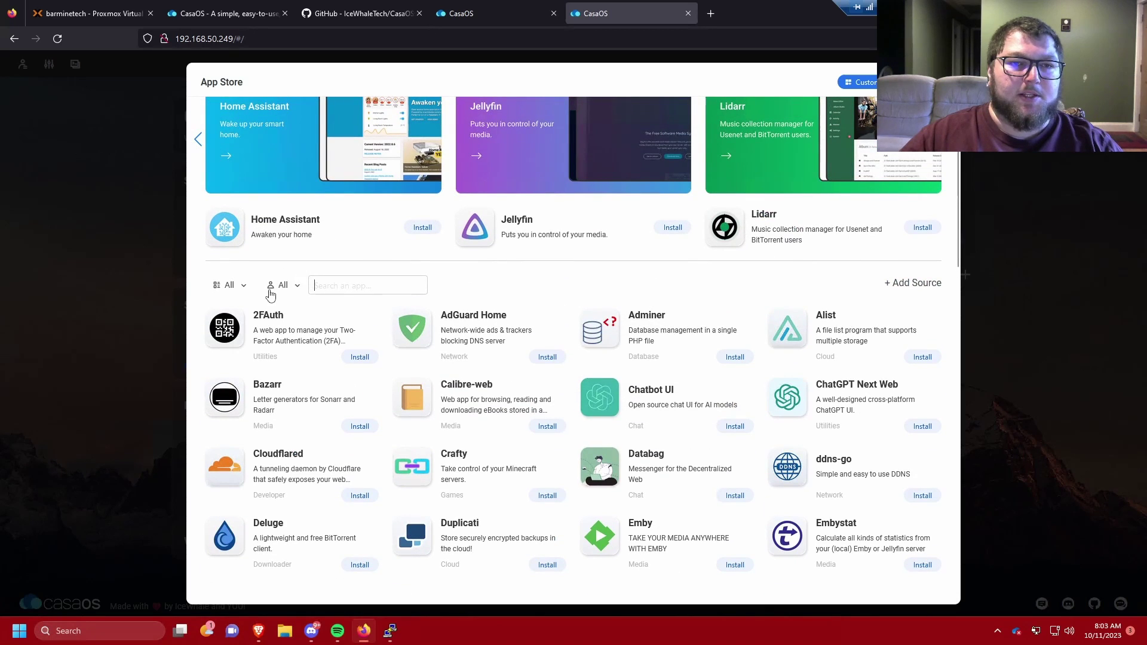
scroll(482, 323, "down", 1)
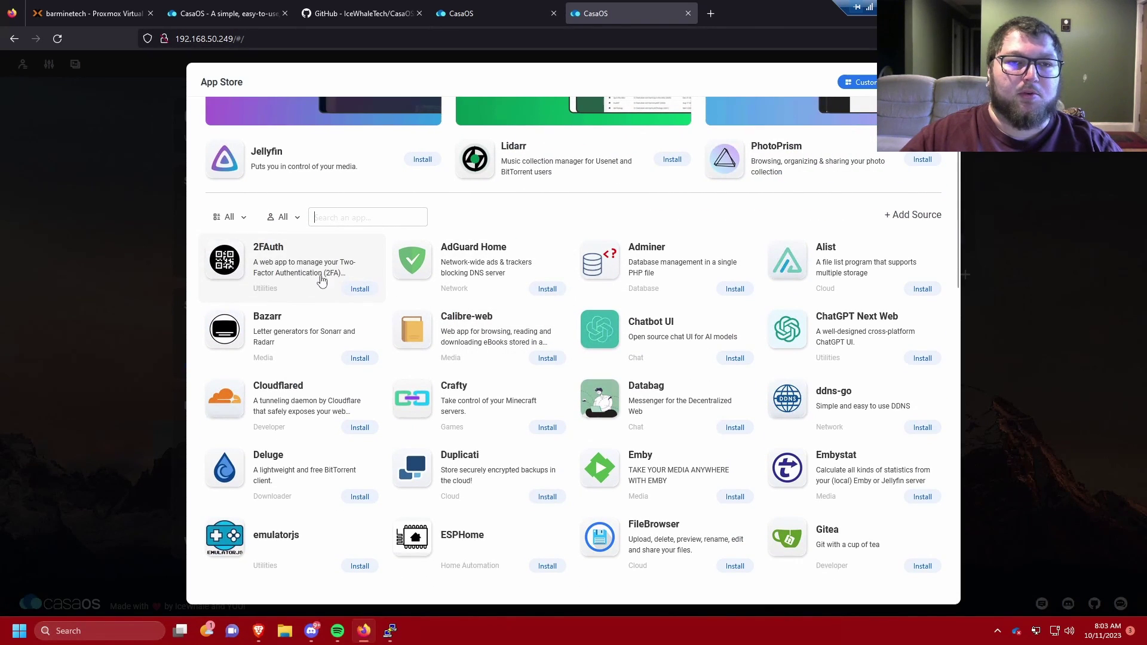
scroll(463, 281, "down", 1)
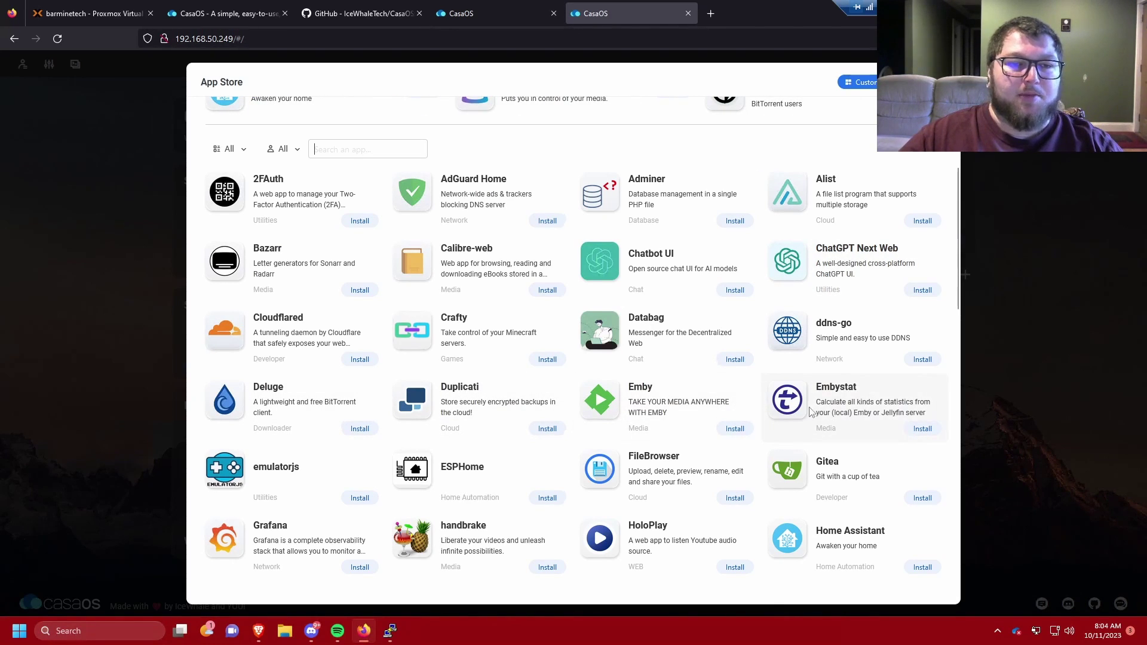
scroll(625, 380, "down", 3)
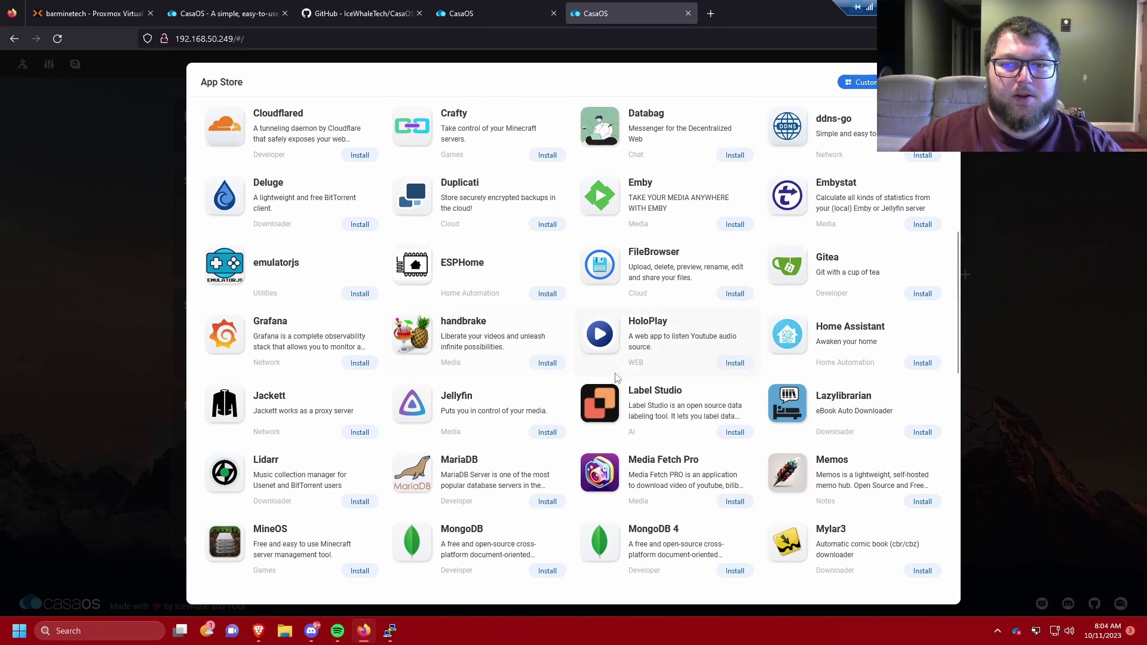
scroll(508, 388, "down", 1)
scroll(508, 389, "down", 3)
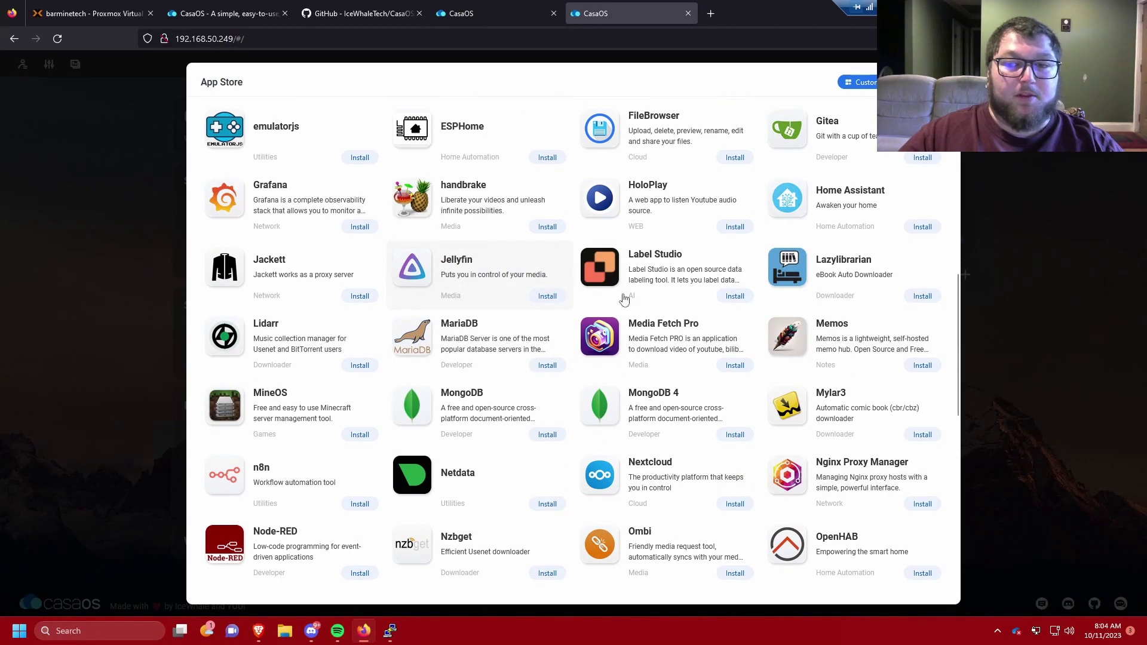
scroll(694, 421, "down", 4)
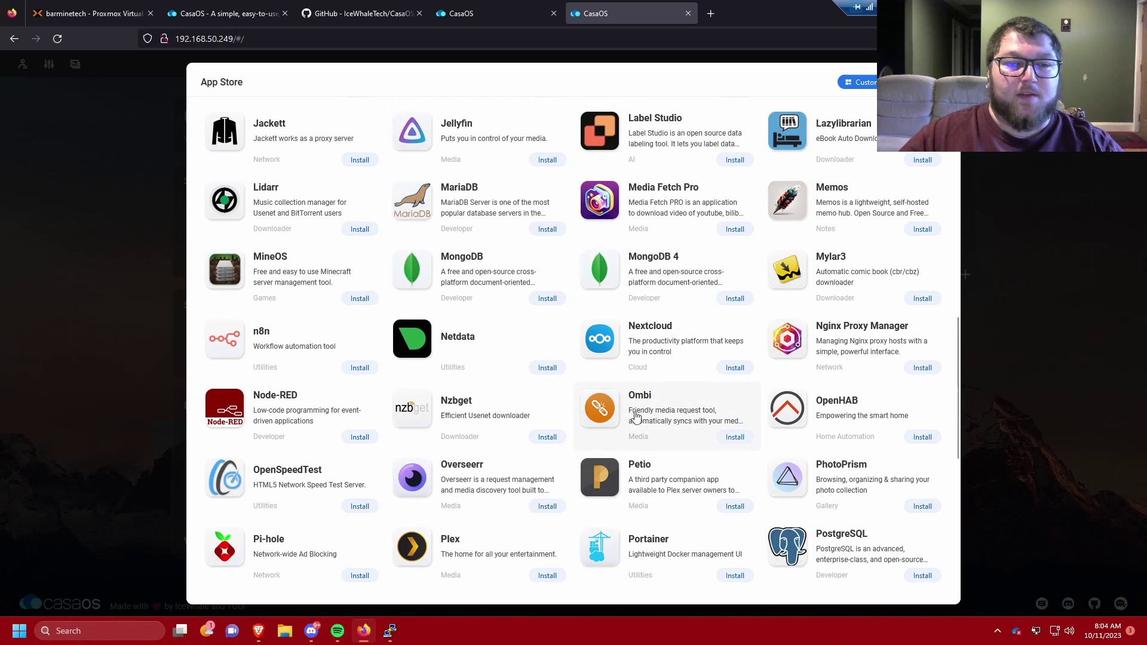
scroll(530, 264, "down", 6)
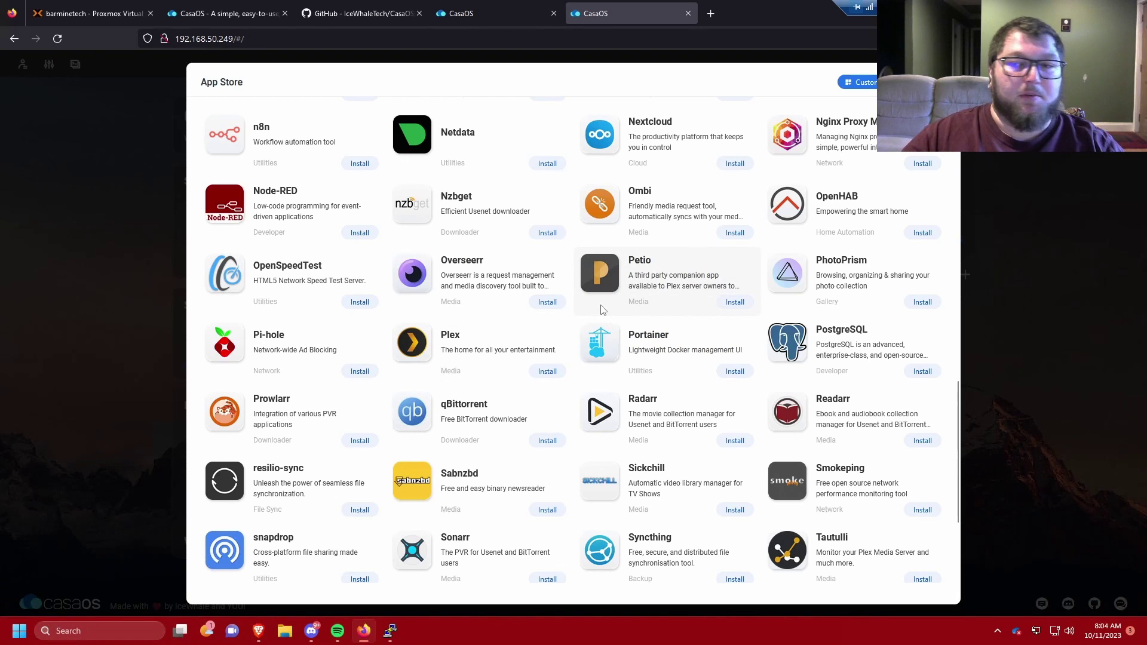
scroll(509, 374, "down", 4)
scroll(585, 454, "down", 1)
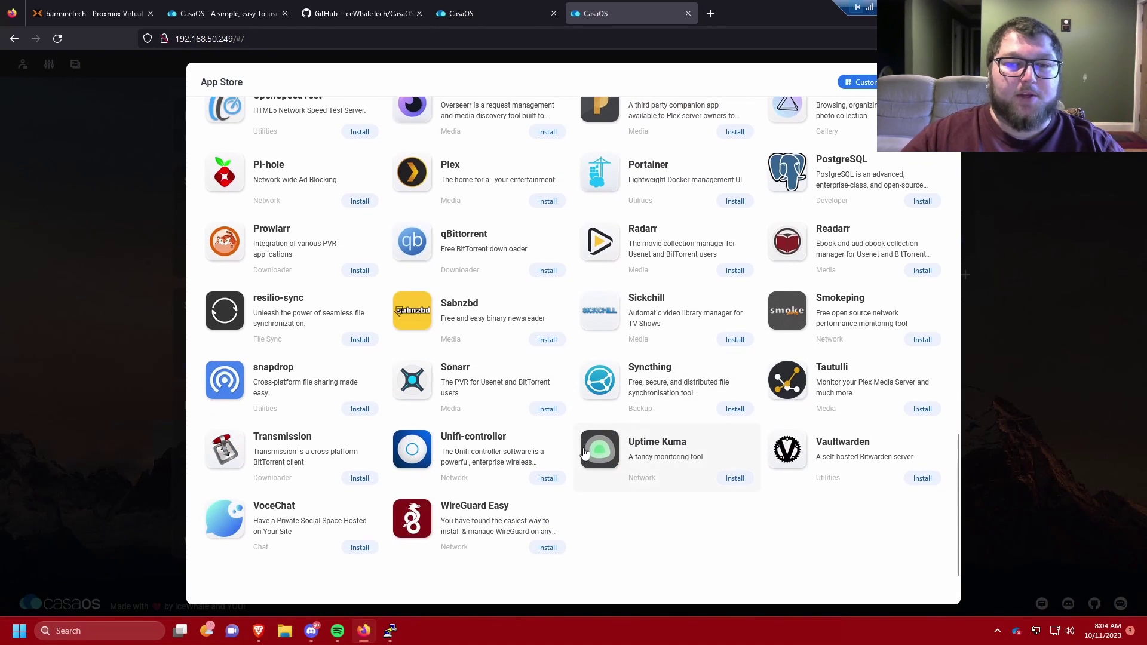
scroll(431, 358, "up", 20)
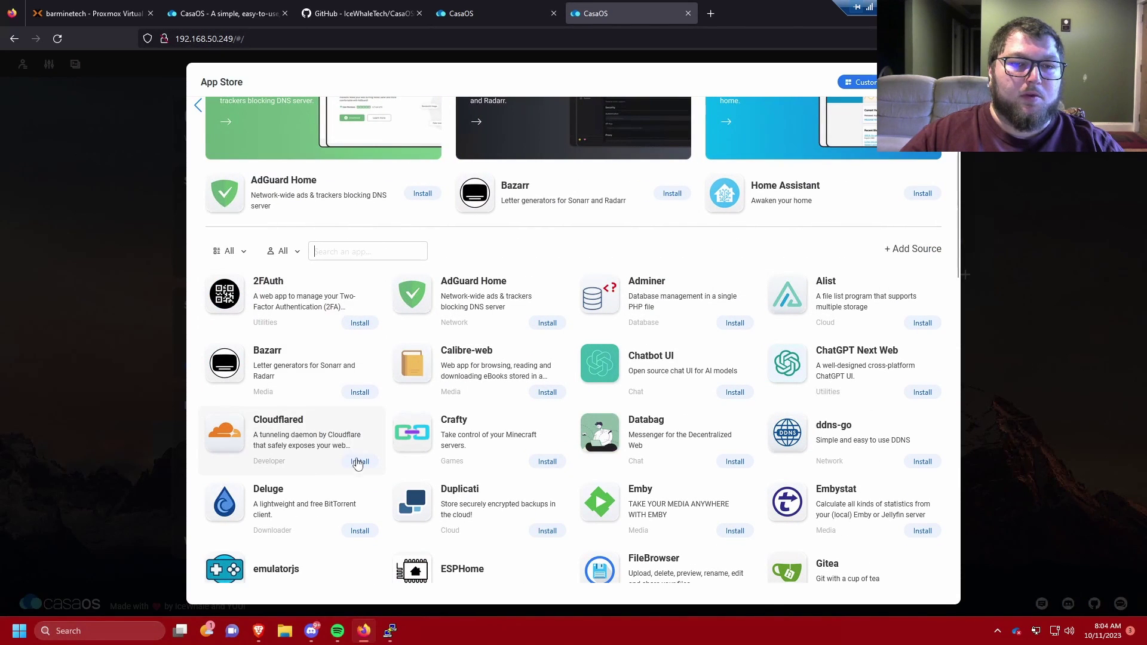
Step: Install Cloudflared, launch it, and close its Cloudflare tunnel token page
left_click(360, 465)
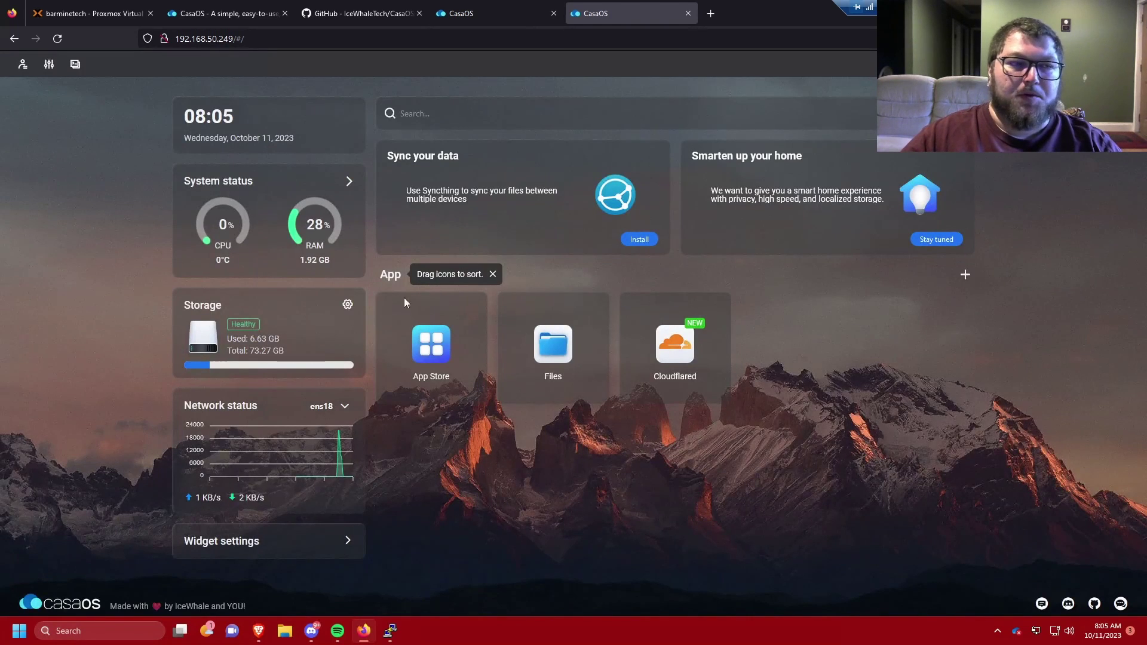
left_click(691, 356)
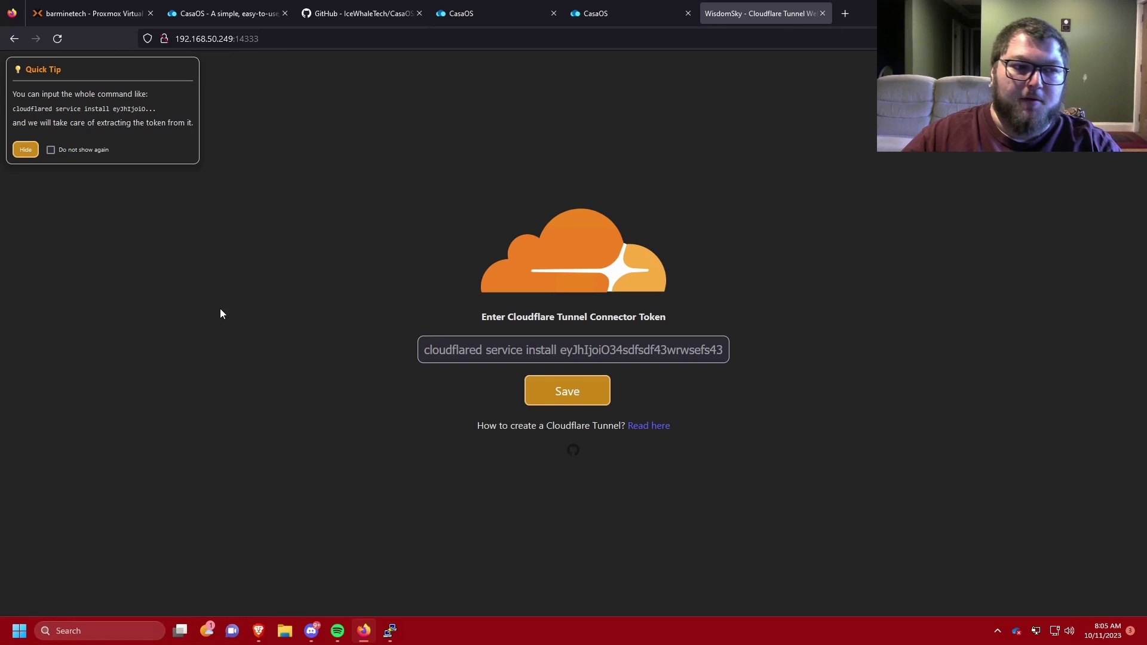
key("ctrl+w")
left_click(448, 349)
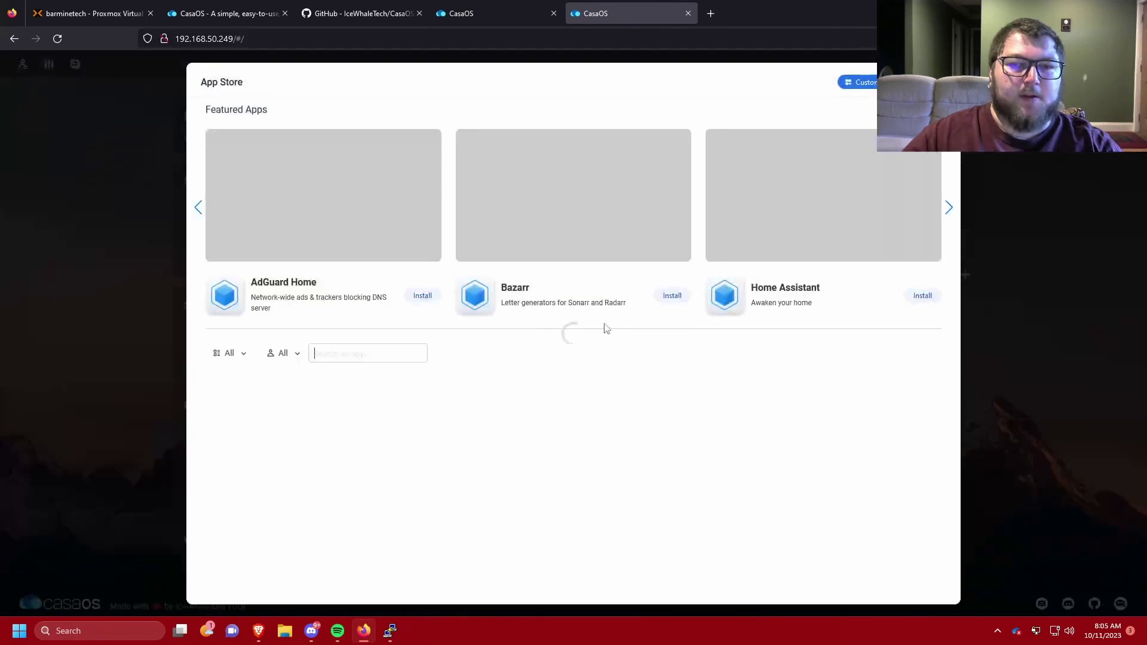
scroll(523, 449, "down", 2)
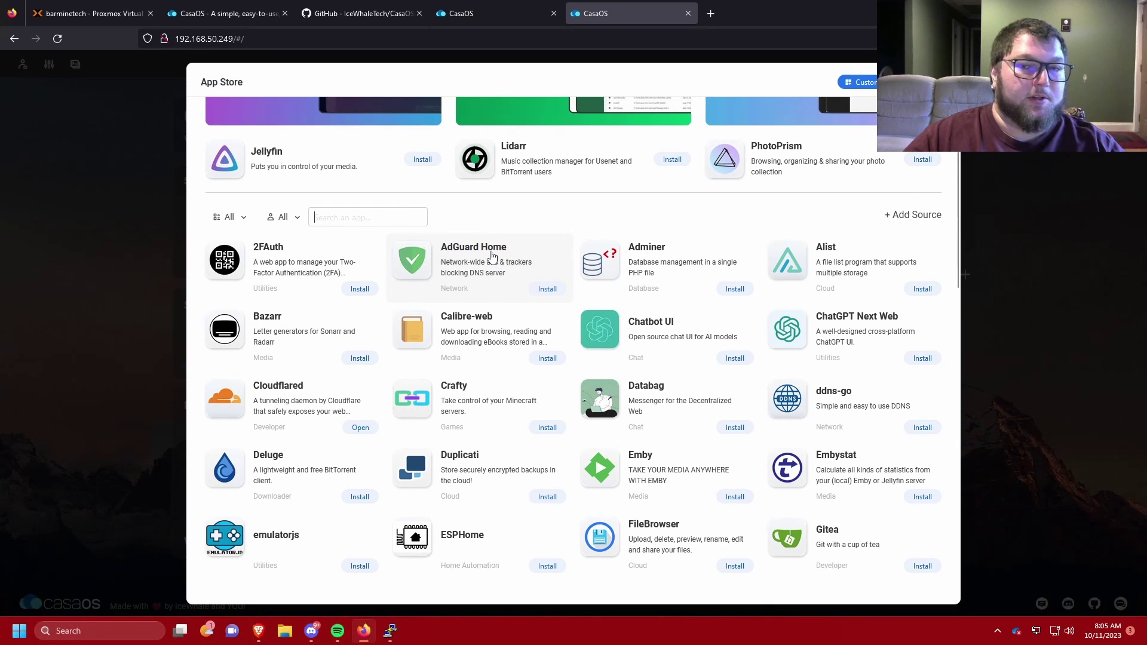
scroll(488, 283, "down", 5)
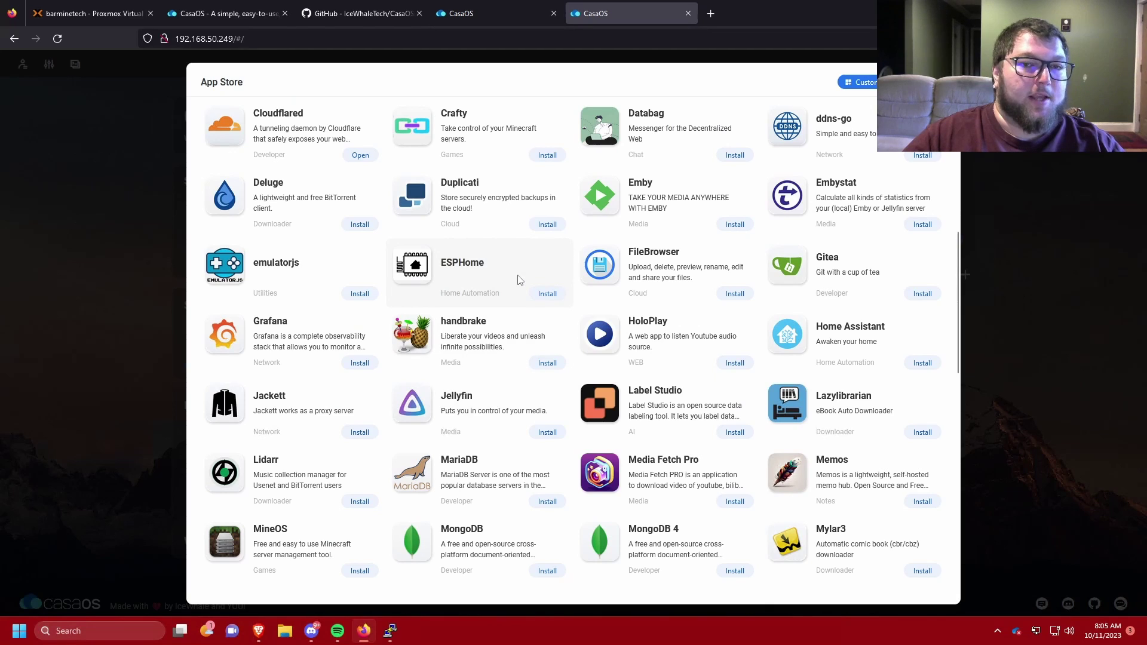
scroll(520, 280, "up", 5)
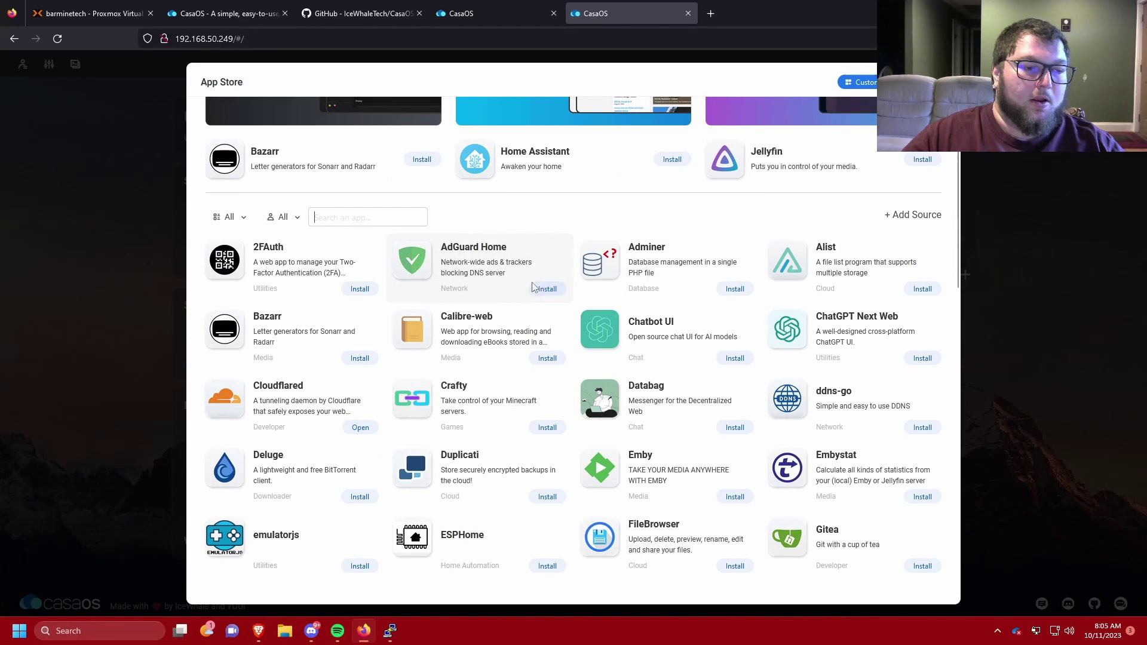
scroll(619, 295, "down", 5)
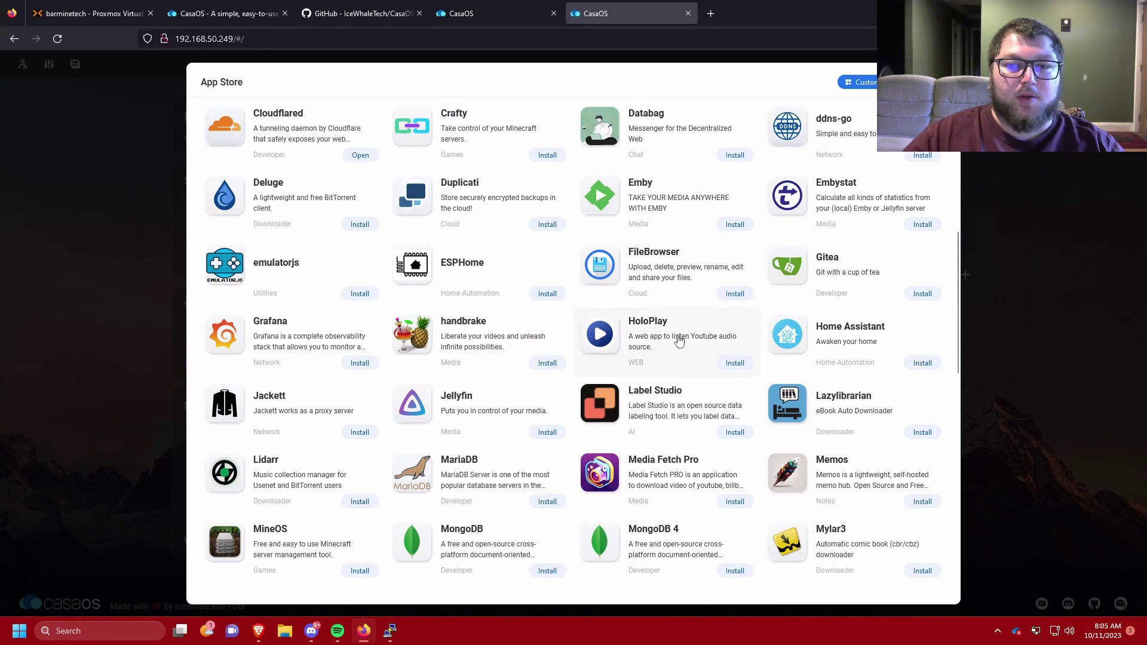
scroll(816, 305, "up", 5)
scroll(834, 275, "up", 2)
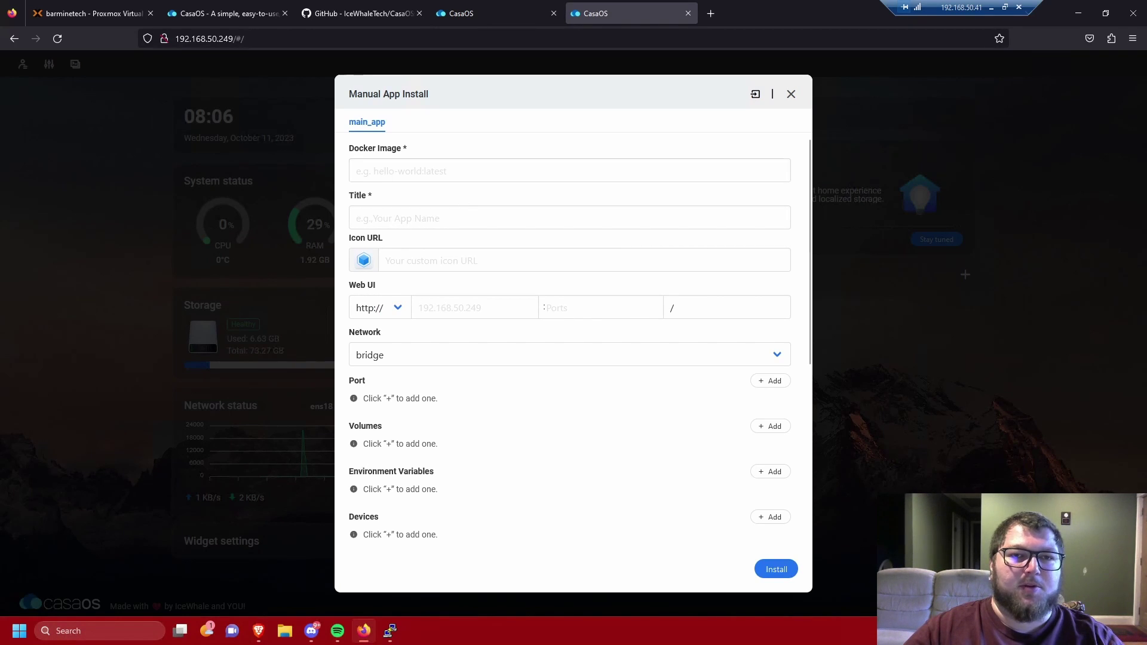
Step: Inspect the Manual App Install form's Docker Image and Title fields, then close it unfilled
left_click(359, 171)
left_click(358, 218)
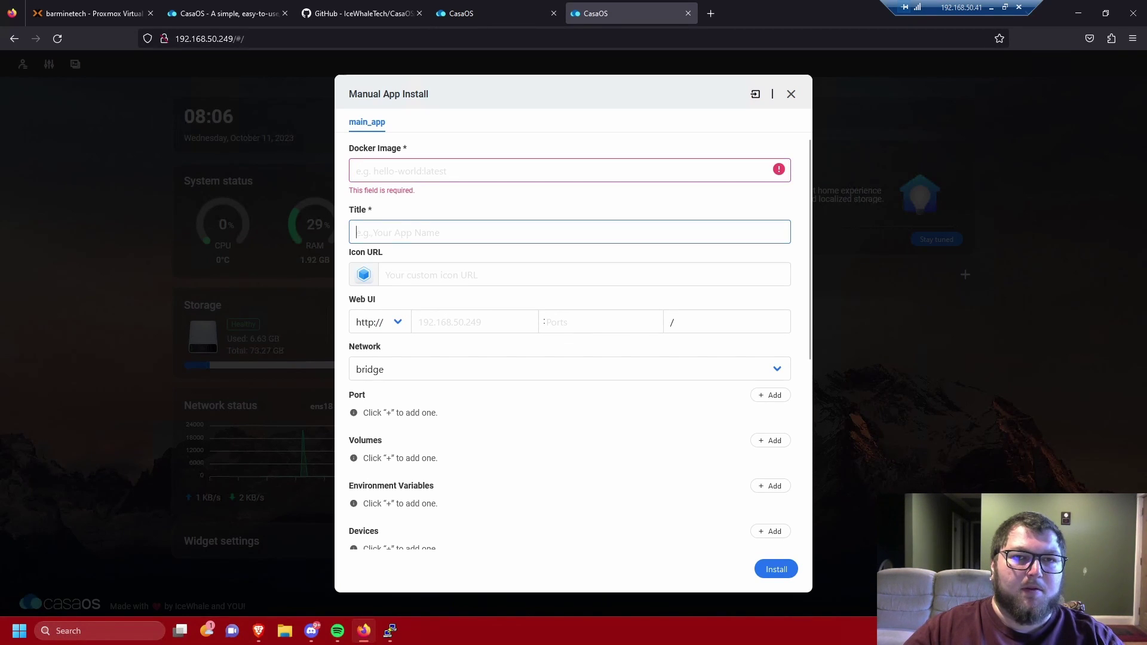
left_click(358, 171)
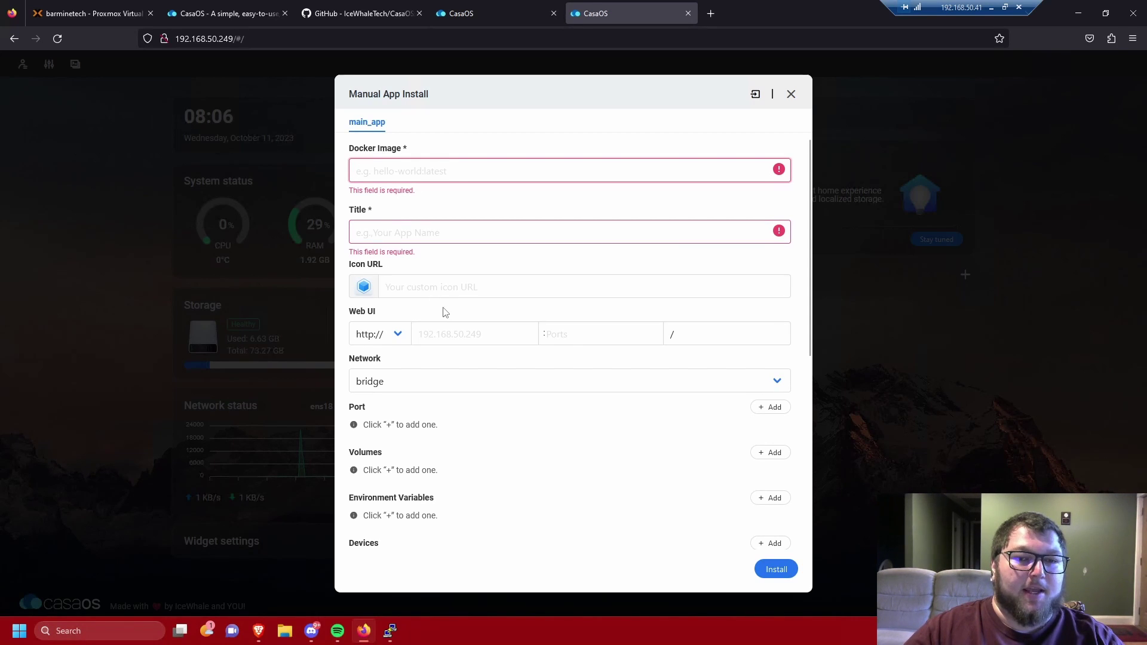
scroll(450, 317, "down", 4)
scroll(456, 327, "down", 2)
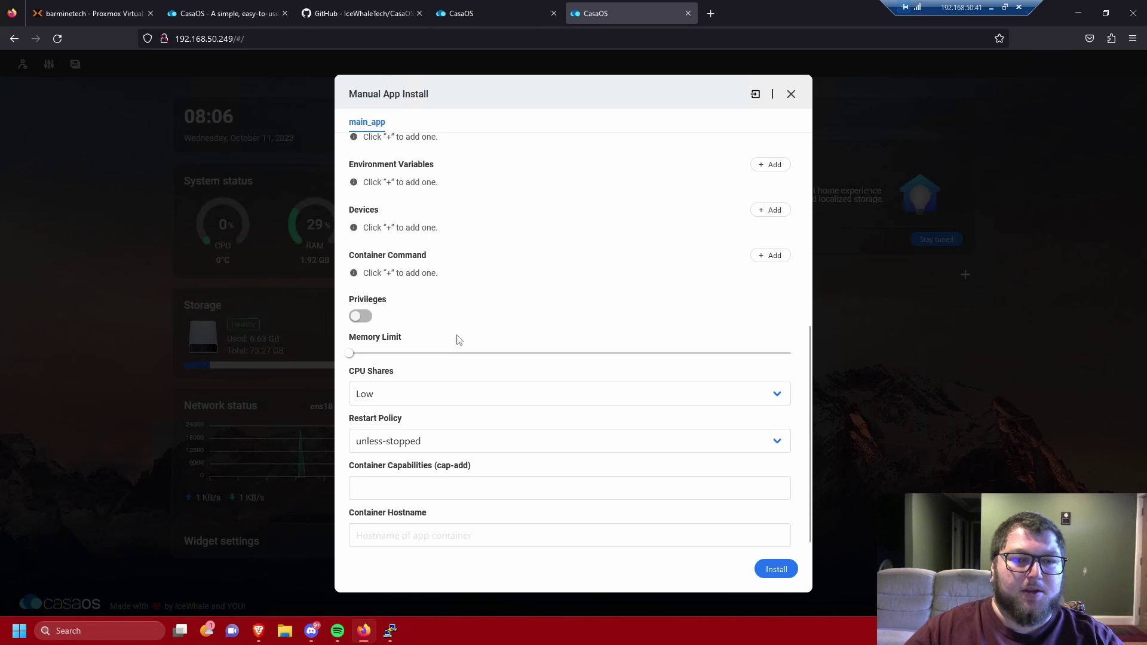
scroll(372, 248, "up", 4)
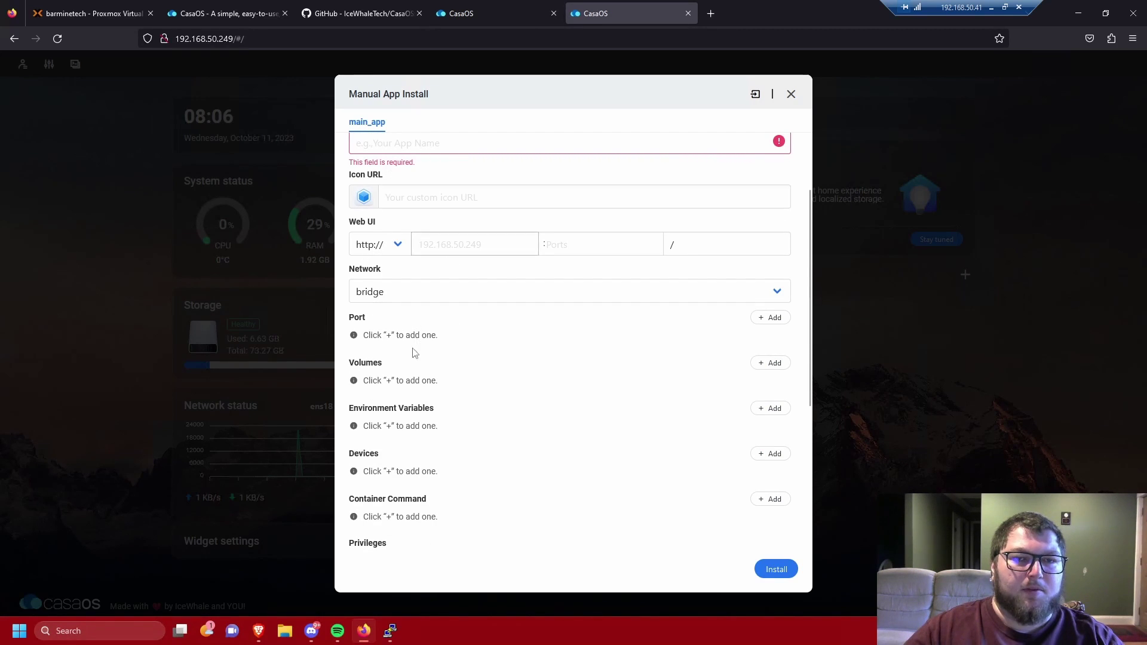
scroll(370, 420, "up", 1)
scroll(371, 420, "down", 3)
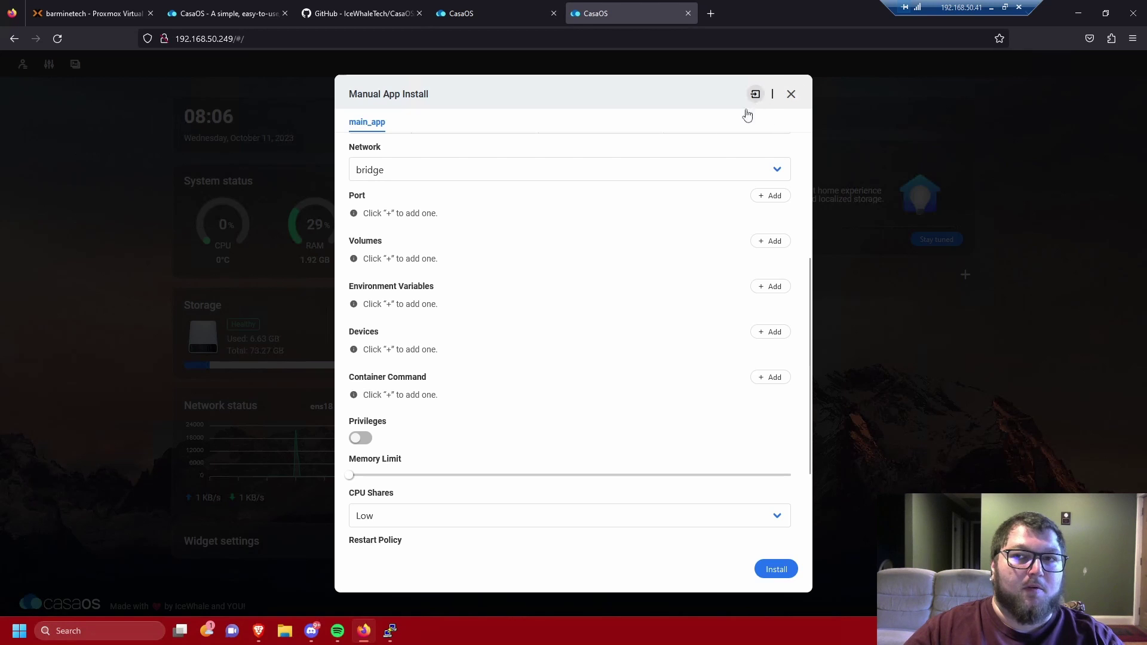
left_click(791, 93)
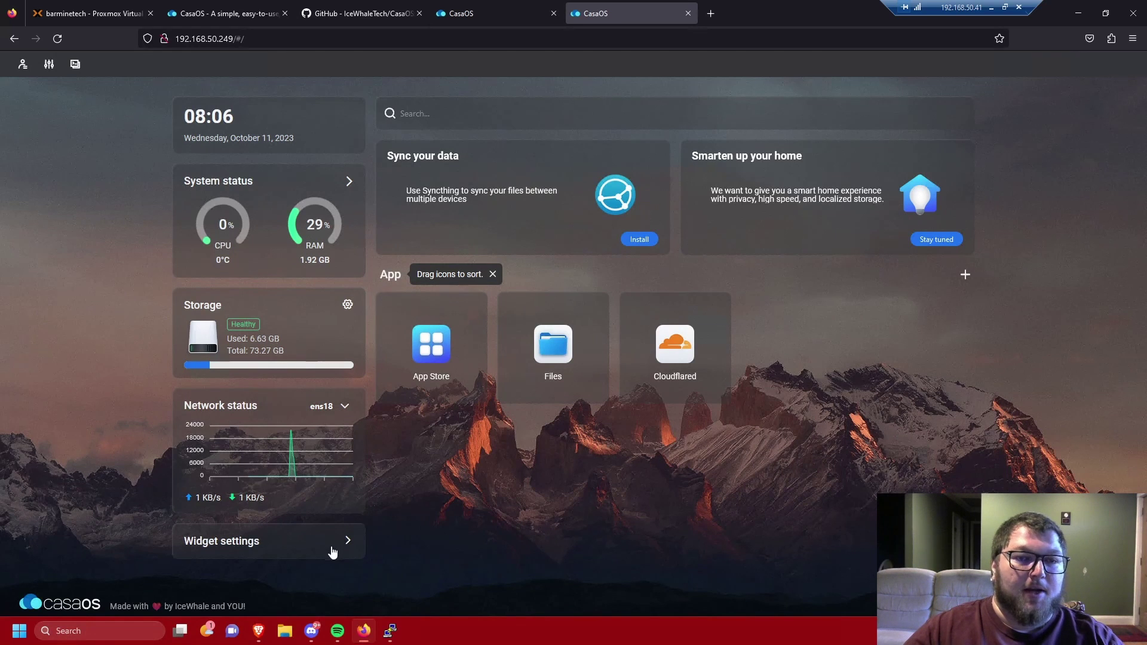
Step: Turn the Storage status widget off and back on in the widget settings
left_click(332, 545)
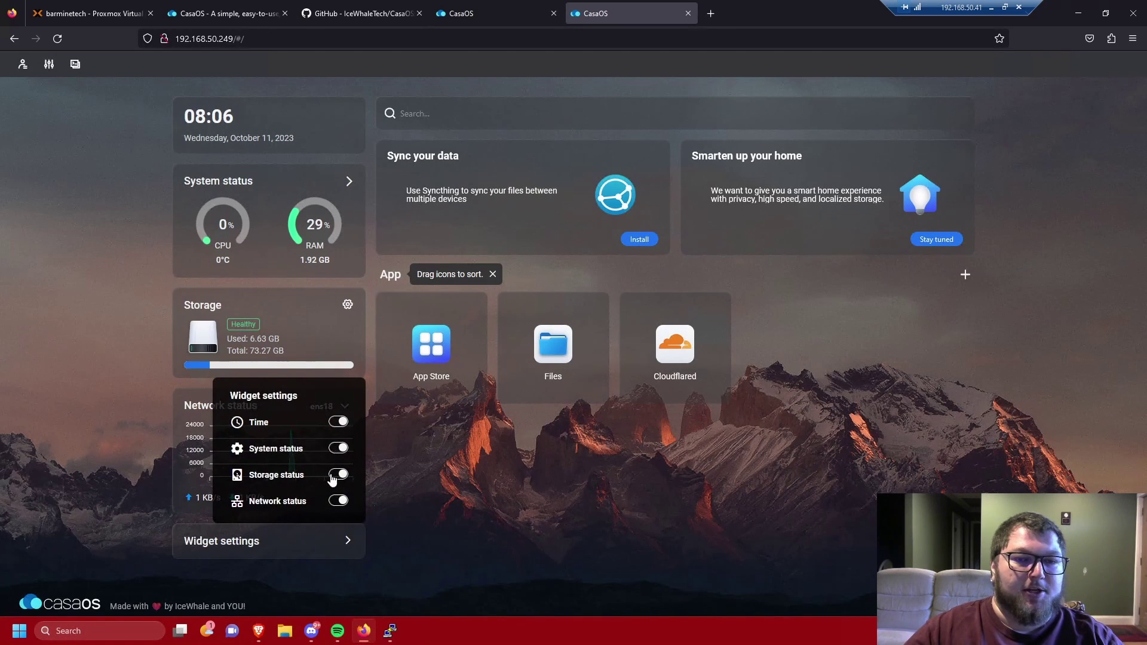
left_click(339, 377)
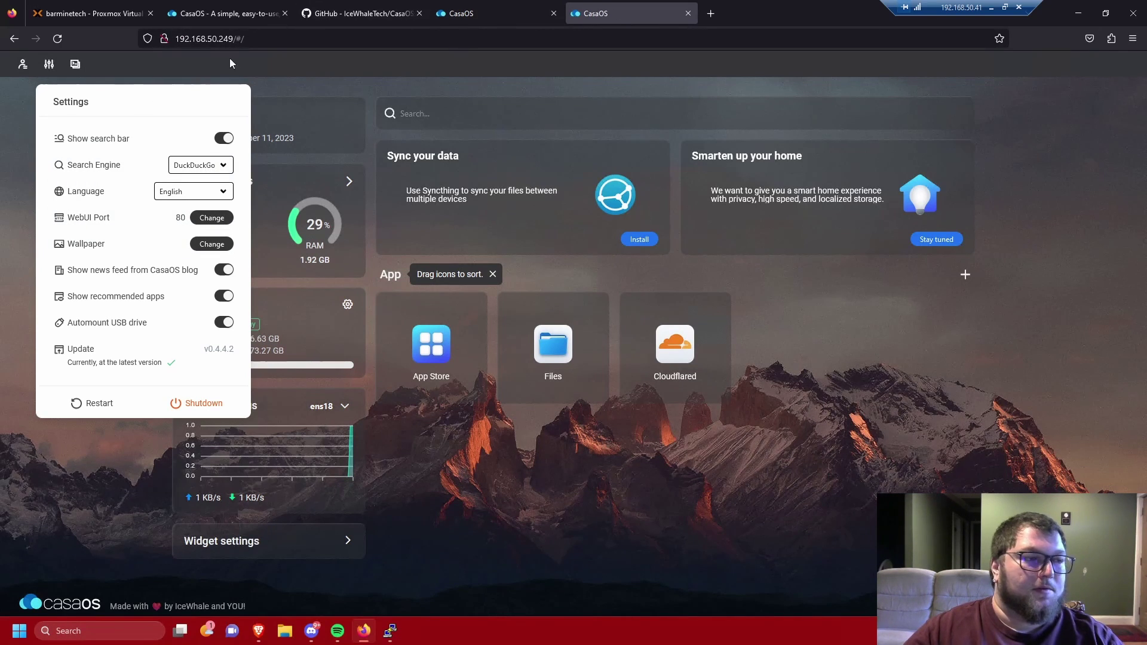
Step: Enter 'barminetech' in the dashboard search bar, correcting typos along the way
left_click(235, 172)
left_click(192, 180)
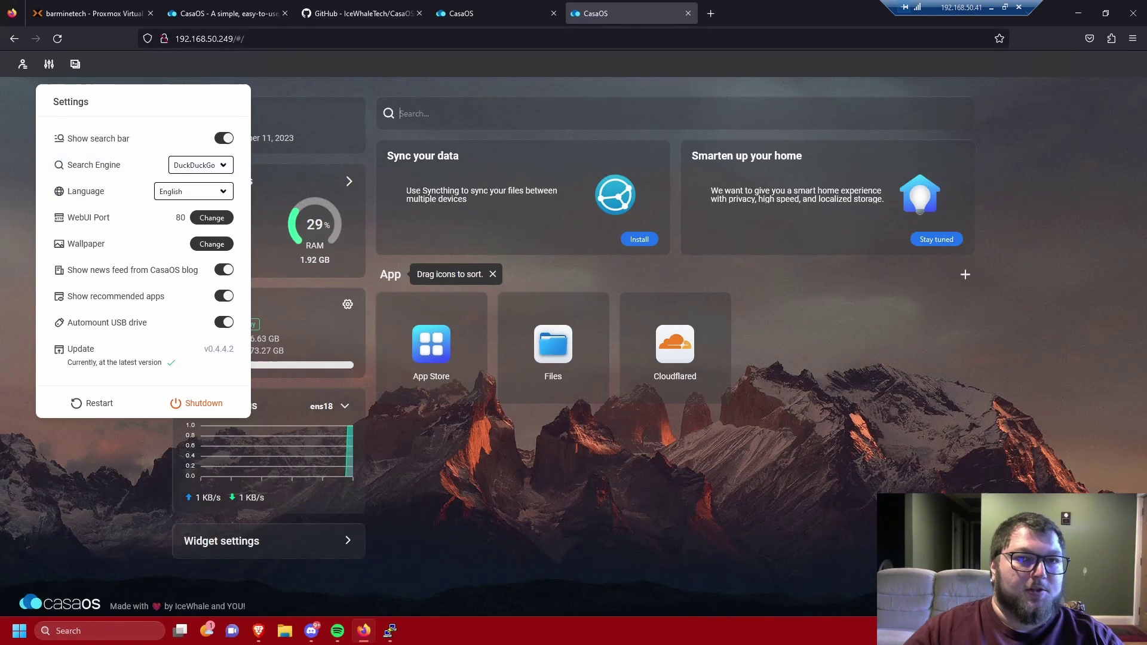
key("Escape")
type("bas")
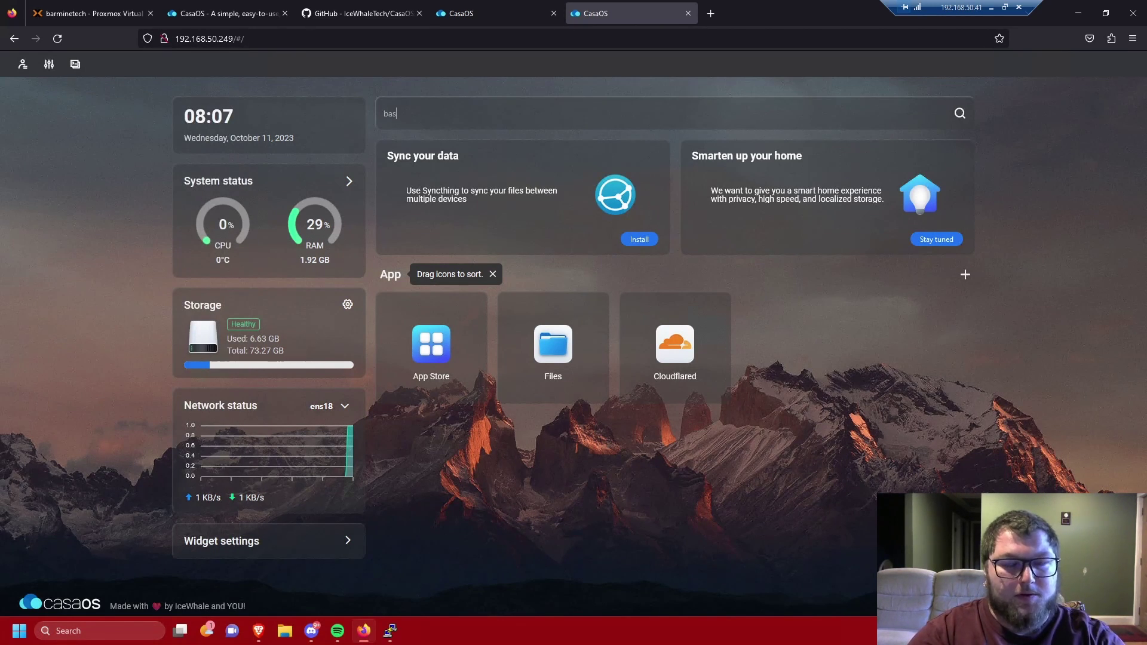
key("BackSpace")
key("BackSpace")
key("BackSpace")
type("barm")
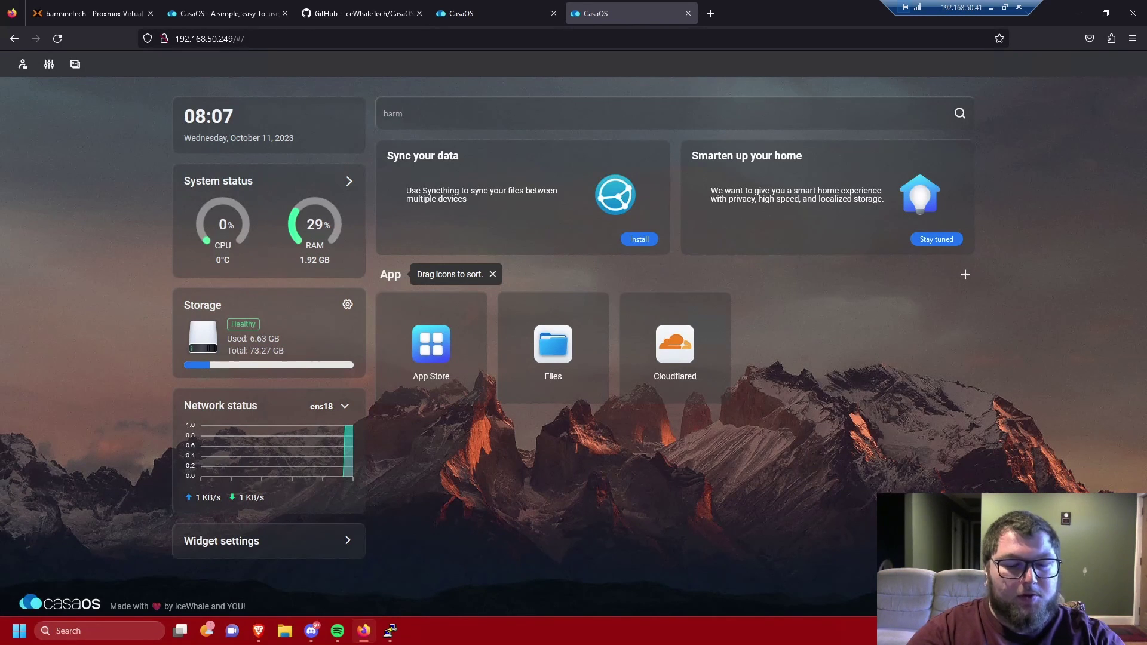
type("inetec")
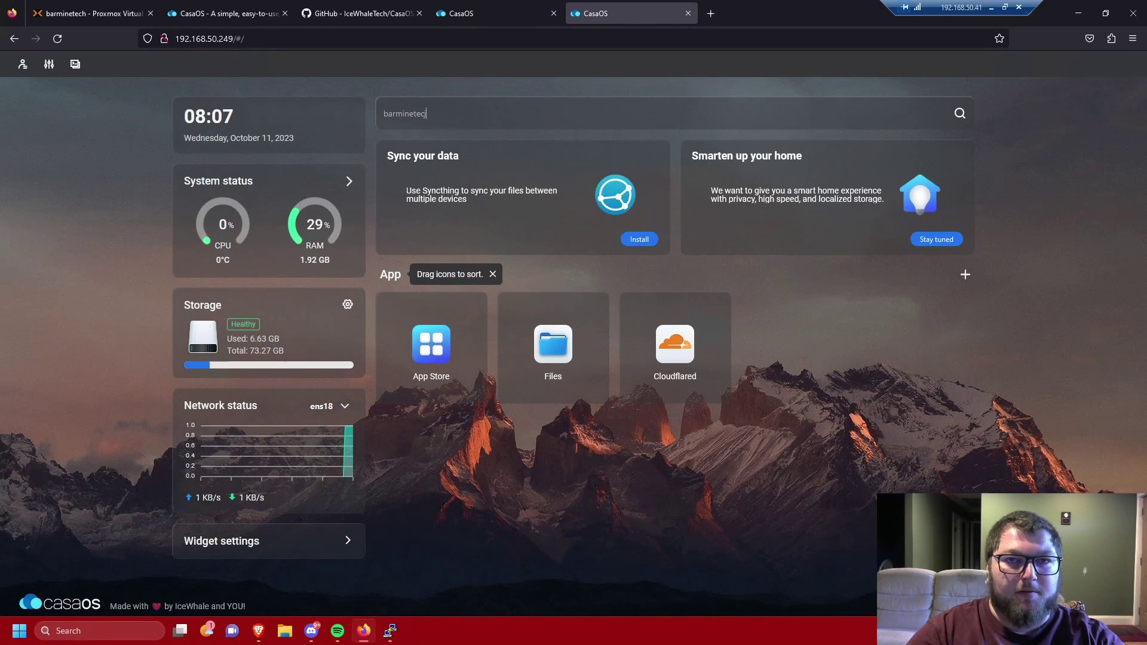
key("Return")
type("j")
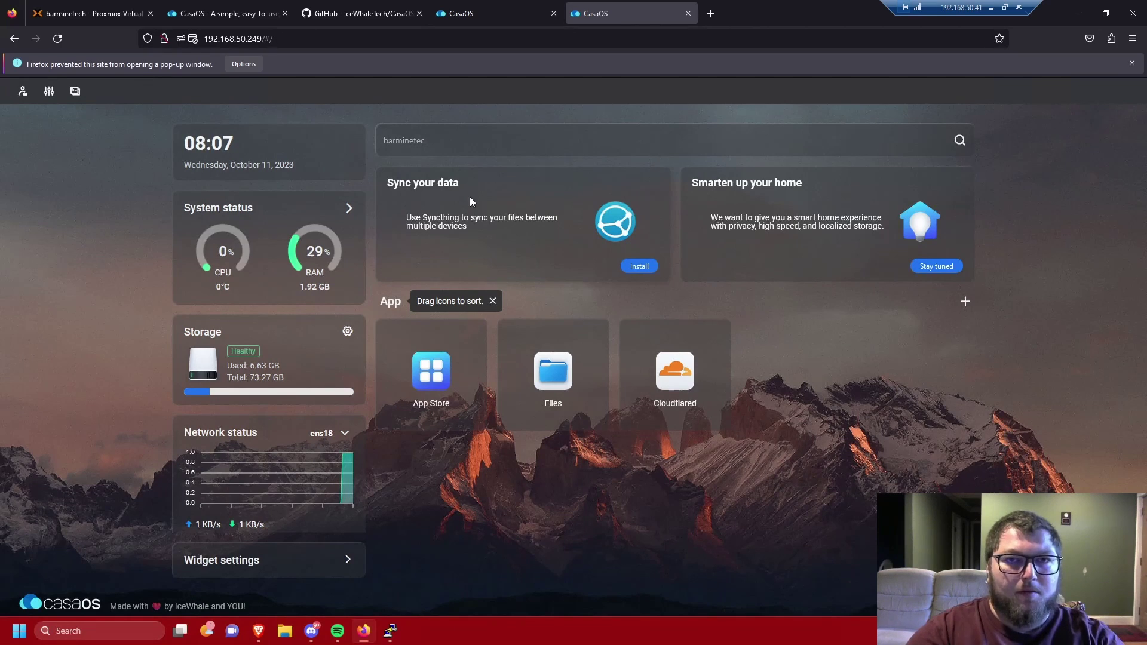
key("BackSpace")
type("h")
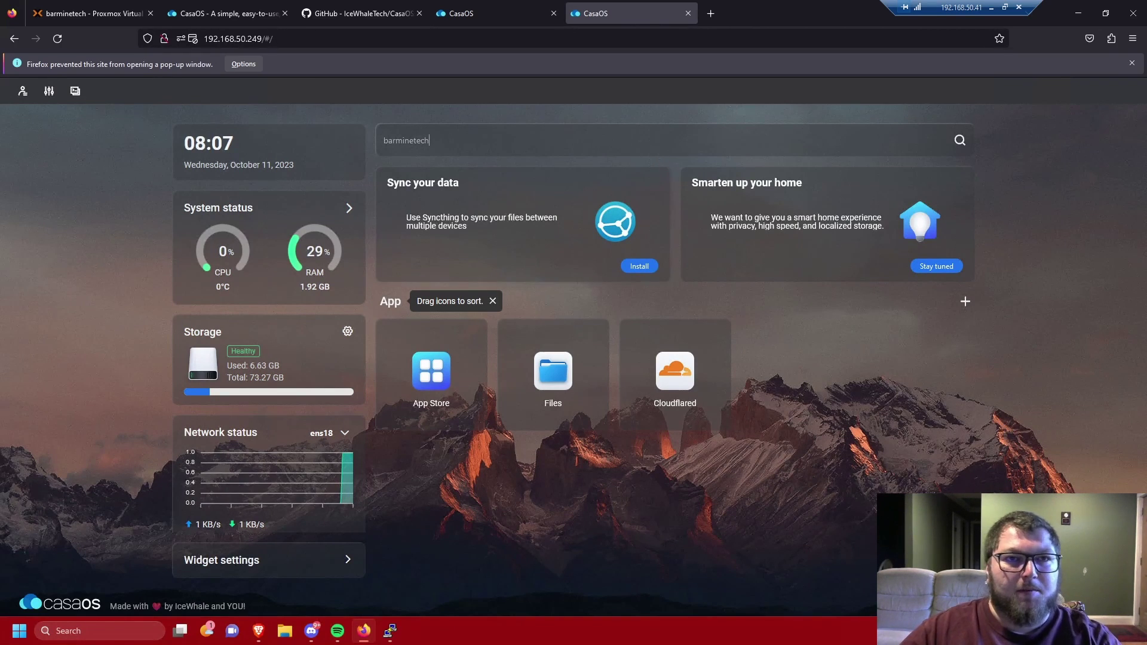
Step: Run the barminetech search on DuckDuckGo, close its results, and return to Settings
left_click(960, 141)
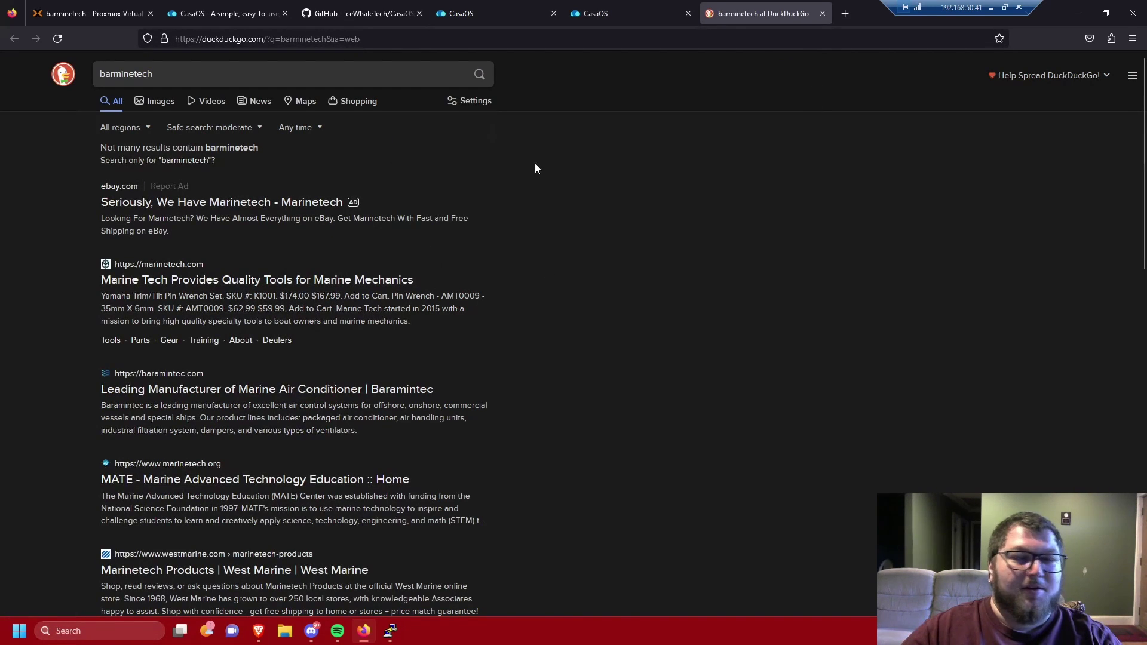
left_click(824, 13)
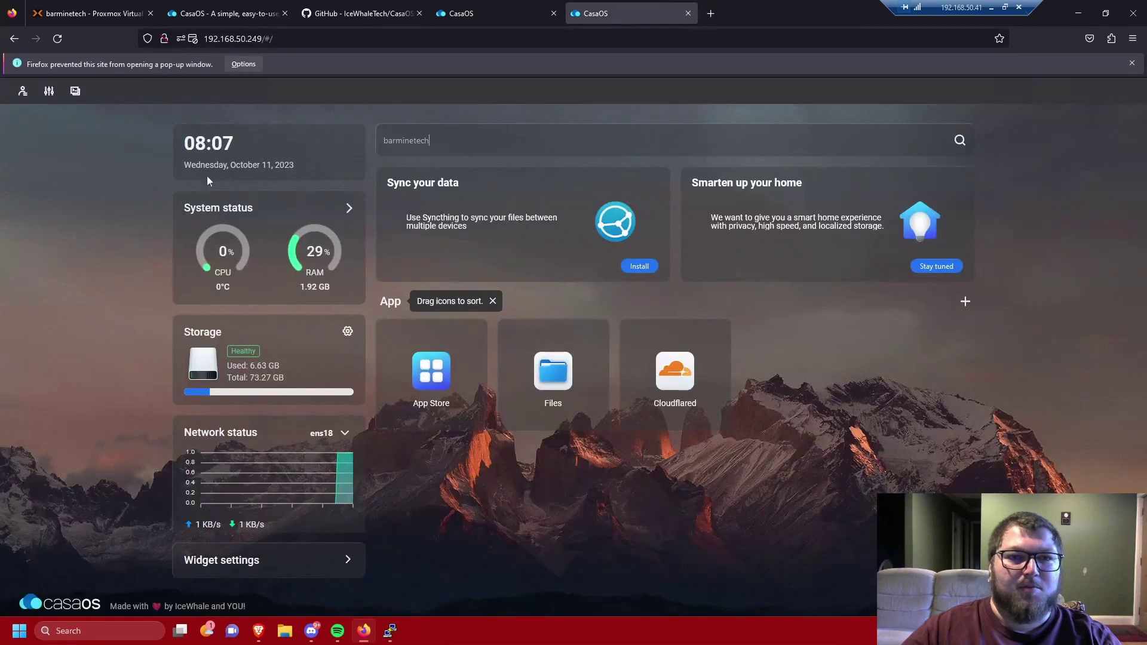
left_click(48, 93)
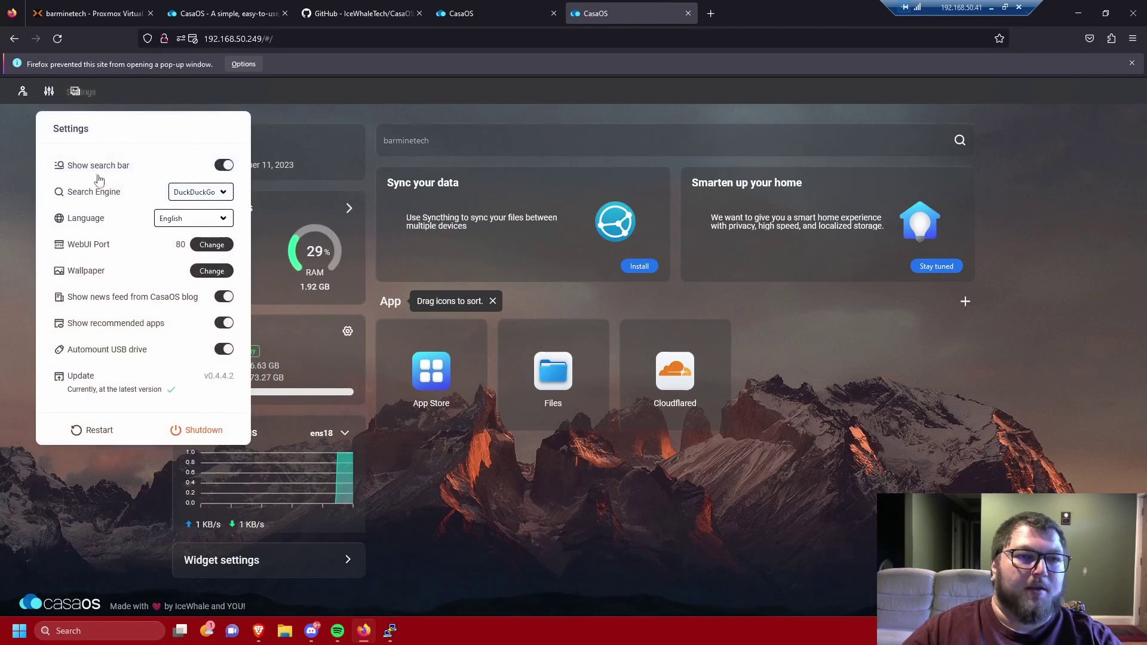
Step: Switch the dashboard search engine from DuckDuckGo to Google and search barminetech with it
left_click(49, 92)
left_click(49, 92)
left_click(196, 191)
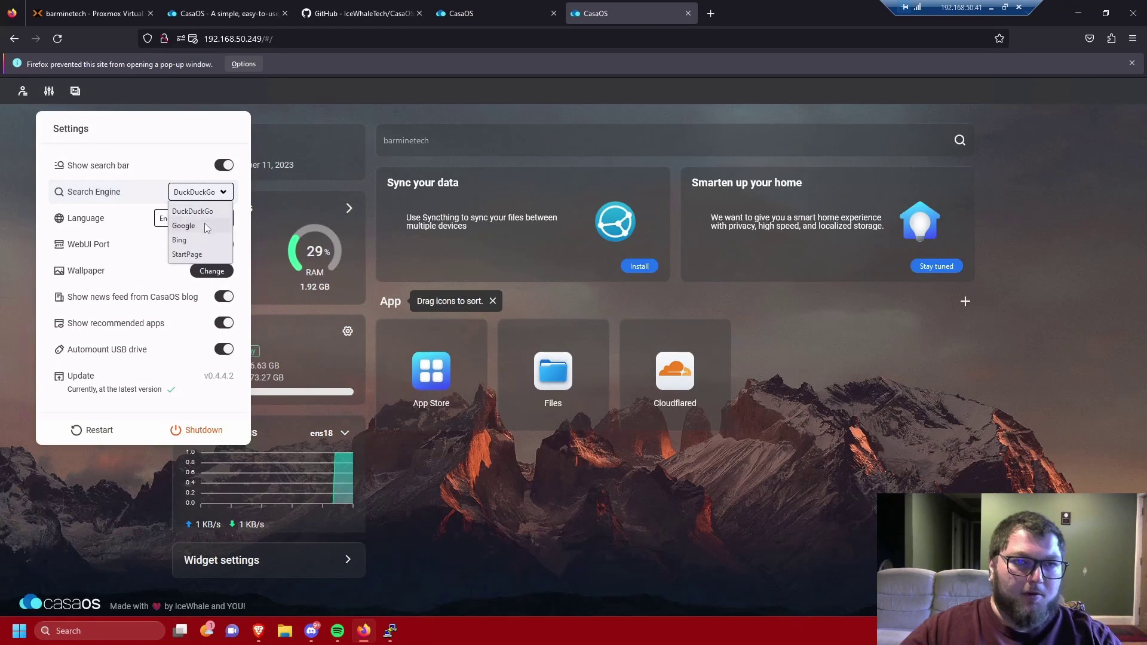
left_click(197, 223)
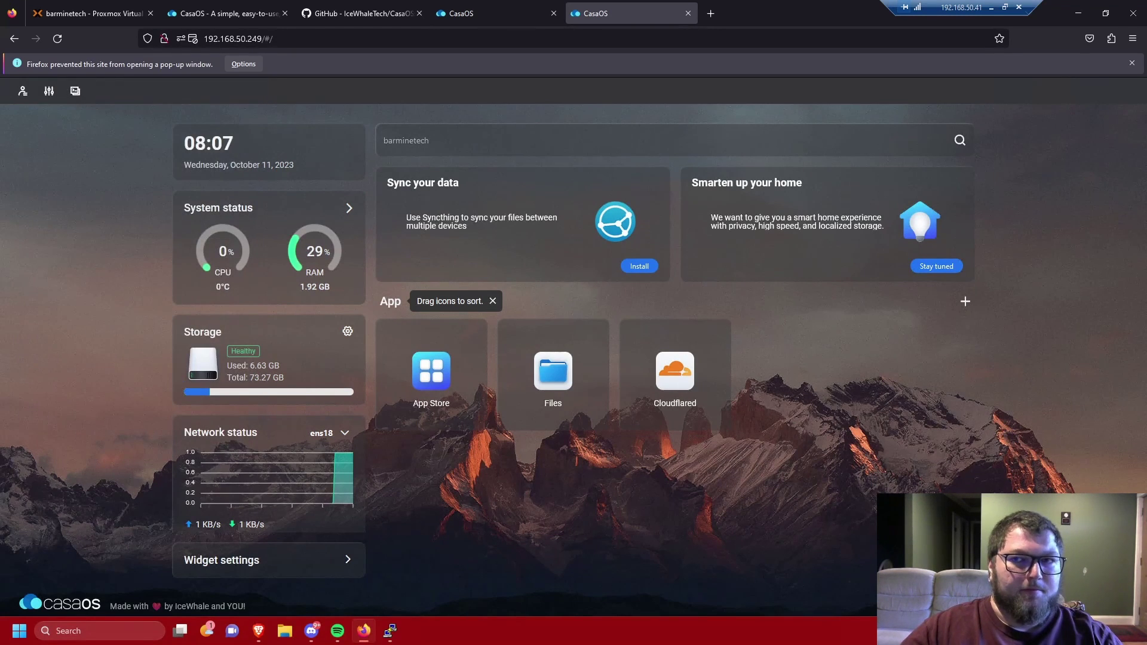
left_click(961, 142)
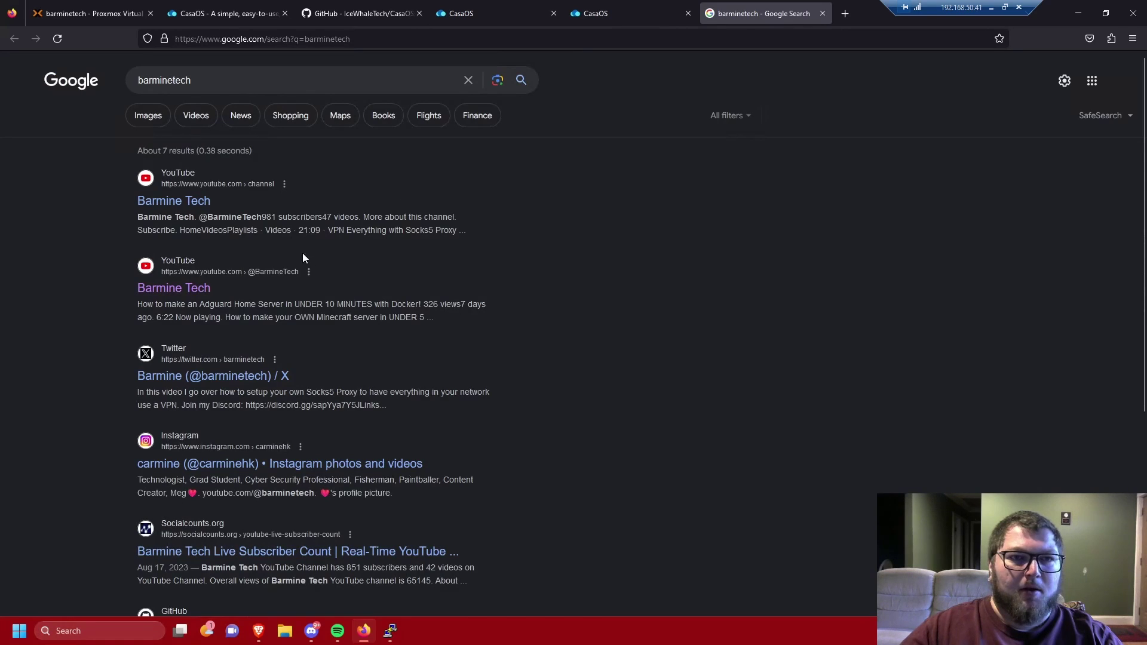